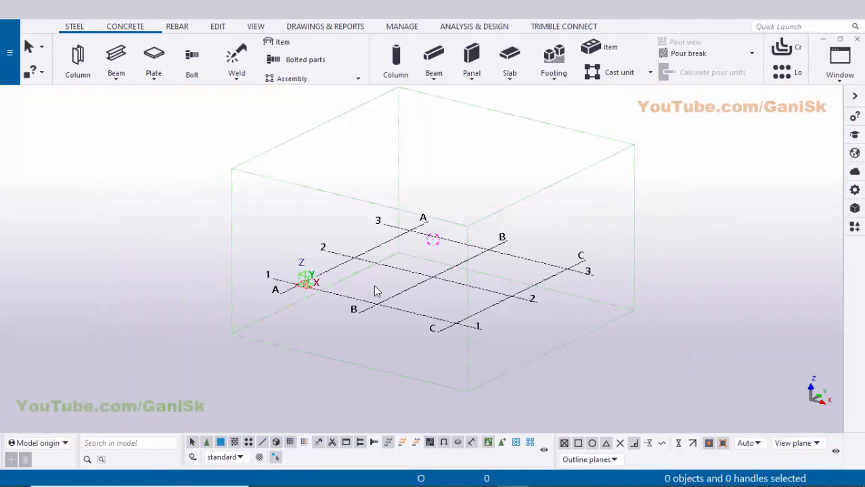
# Review the grid A elevation drawing in the PDF viewer, switching to Tekla Structures to open the rectangular grid's properties
pyautogui.scroll(5, 374, 285)
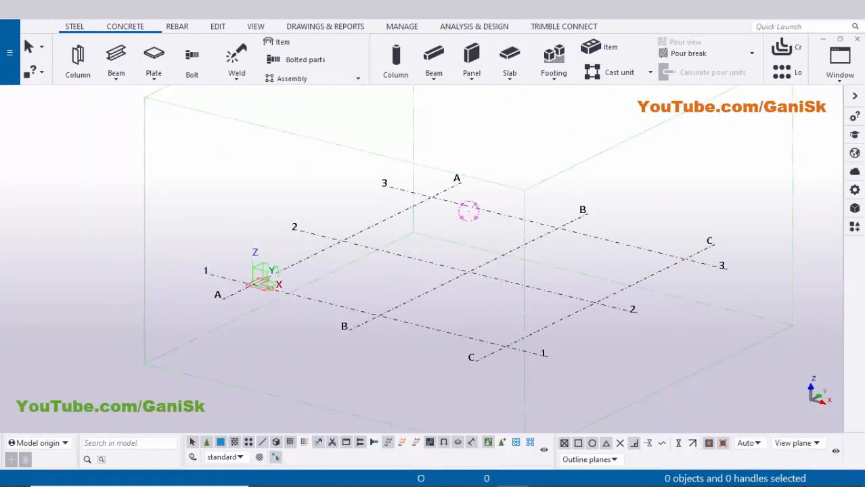
pyautogui.click(490, 479)
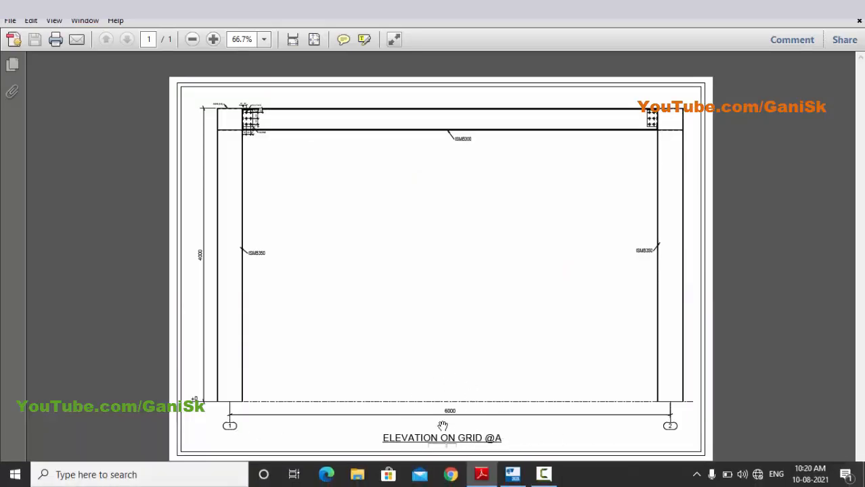
pyautogui.click(512, 475)
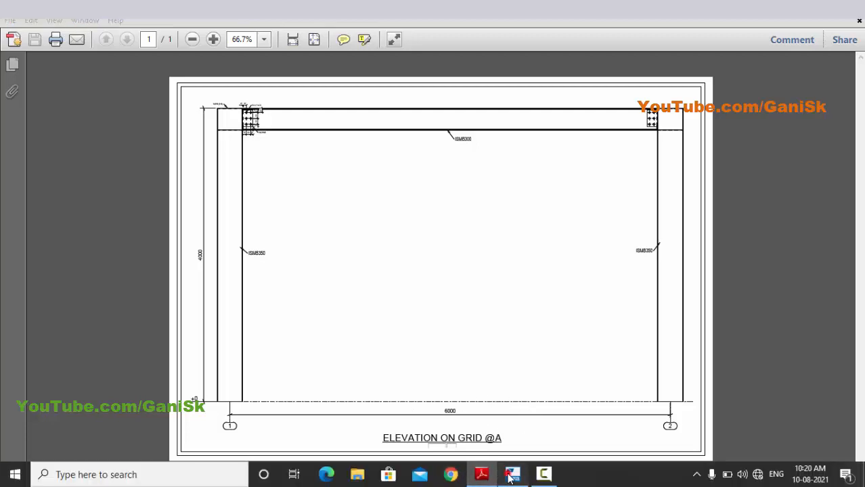
pyautogui.doubleClick(326, 305)
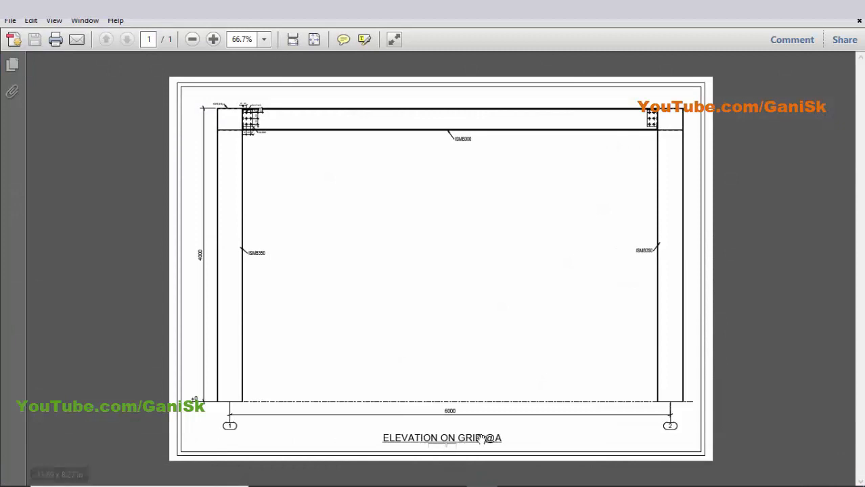
pyautogui.click(512, 475)
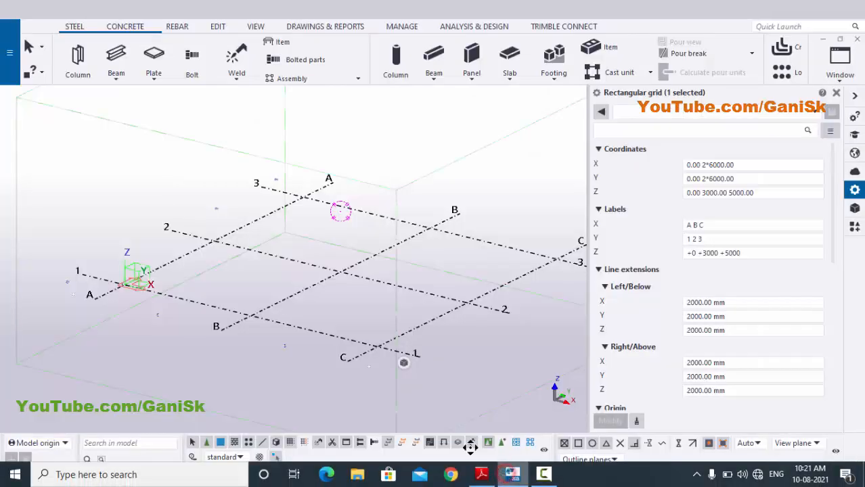
pyautogui.scroll(5, 114, 293)
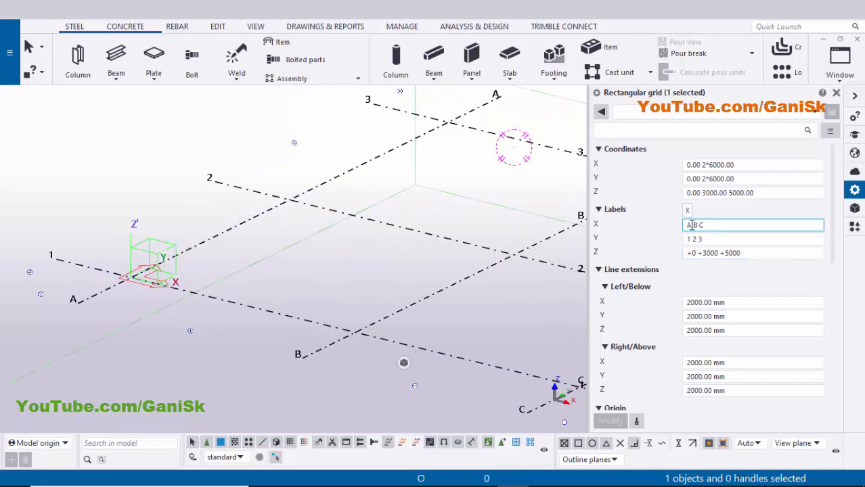
# Set the rectangular grid's X label to A and its Y labels to 1 2
pyautogui.moveTo(694, 226); pyautogui.dragTo(755, 227)
pyautogui.write('A')
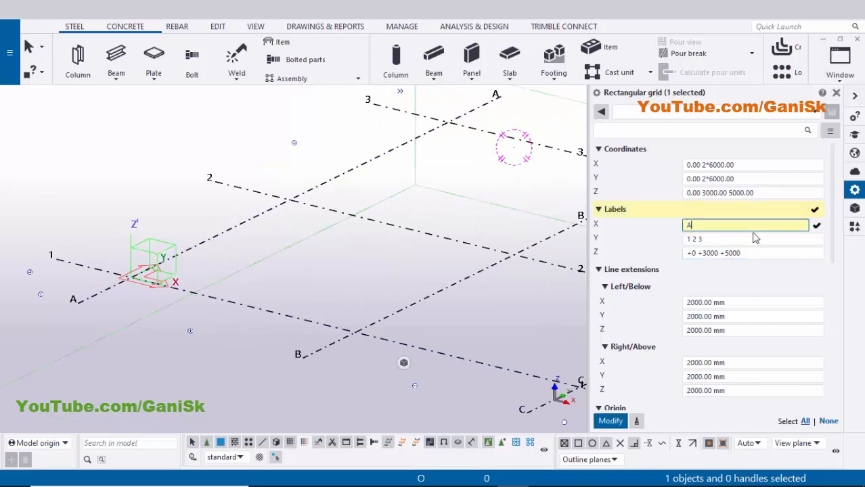
pyautogui.click(700, 239)
pyautogui.press('BackSpace')
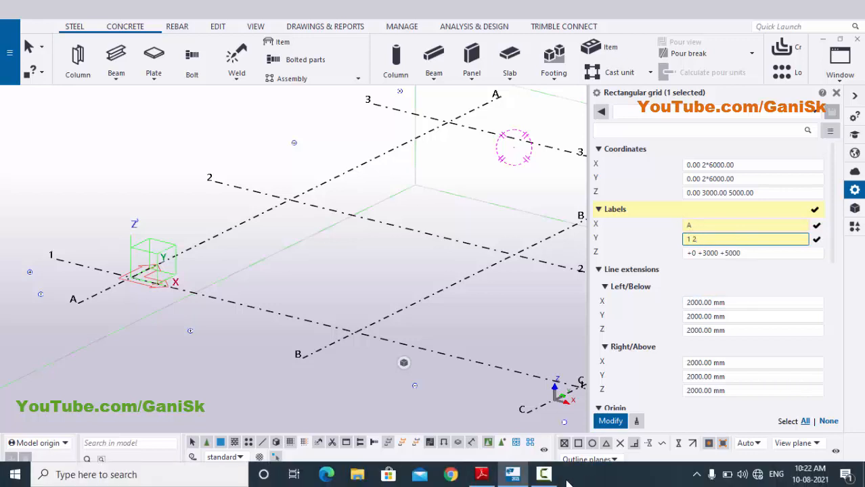
# Check the elevation levels in the PDF drawing, set the grid's Z labels to +0 +4000 in Tekla Structures and apply the label changes
pyautogui.click(505, 482)
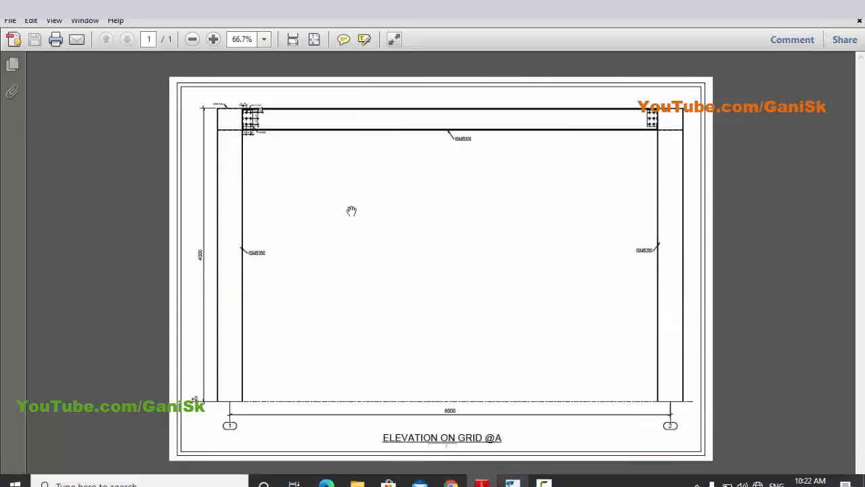
pyautogui.keyDown('ctrl'); pyautogui.scroll(3, 223, 423); pyautogui.keyUp('ctrl')
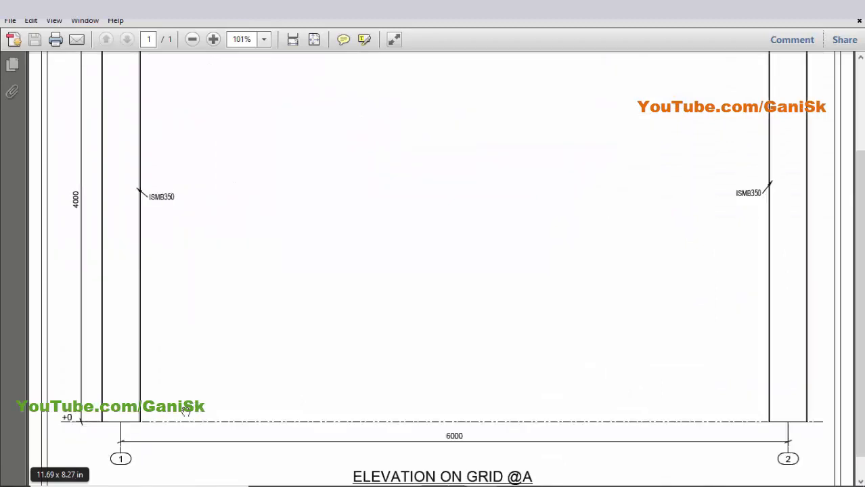
pyautogui.keyDown('ctrl'); pyautogui.scroll(-3, 73, 416); pyautogui.keyUp('ctrl')
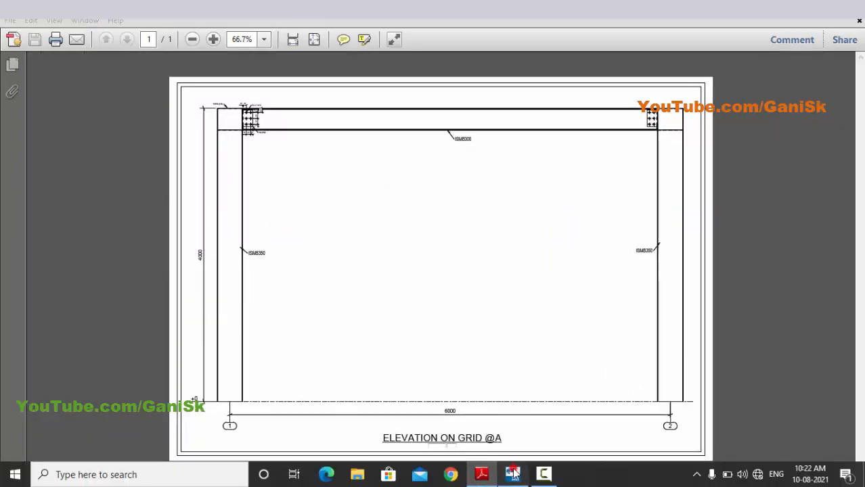
pyautogui.click(516, 476)
pyautogui.click(710, 252)
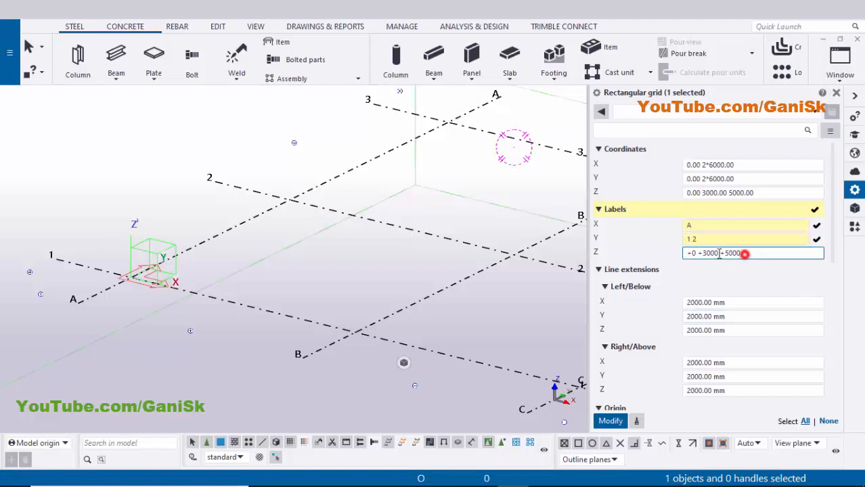
pyautogui.moveTo(744, 253); pyautogui.dragTo(699, 253)
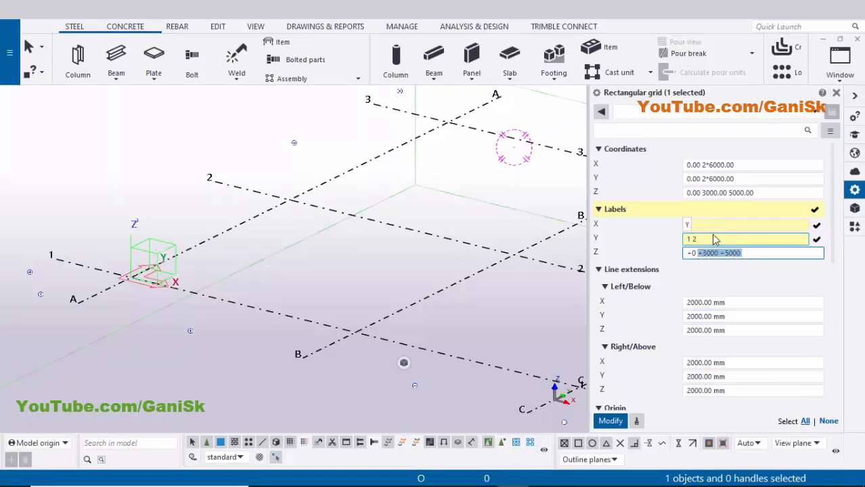
pyautogui.write('+')
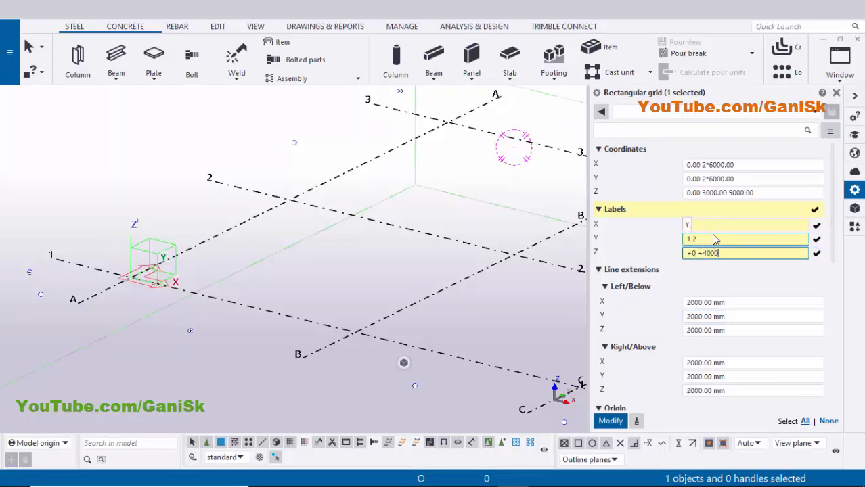
pyautogui.click(613, 422)
# Set the rectangular grid's X coordinate to 0
pyautogui.scroll(-3, 295, 330)
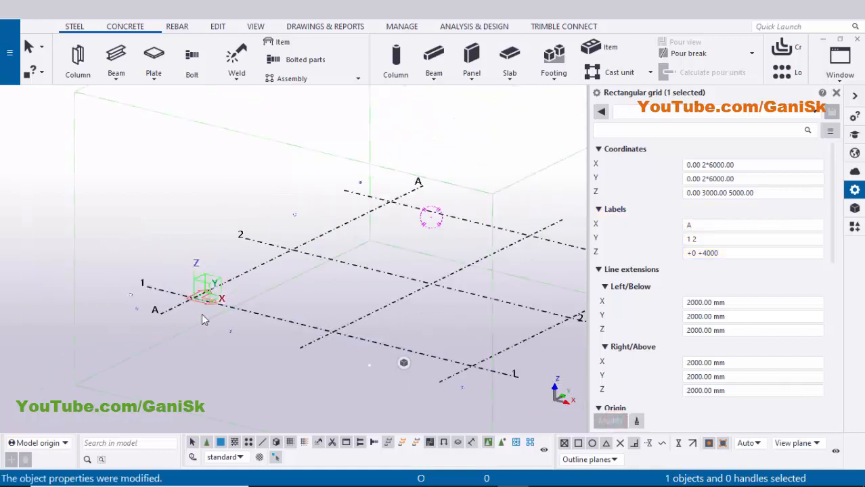
pyautogui.scroll(2, 163, 291)
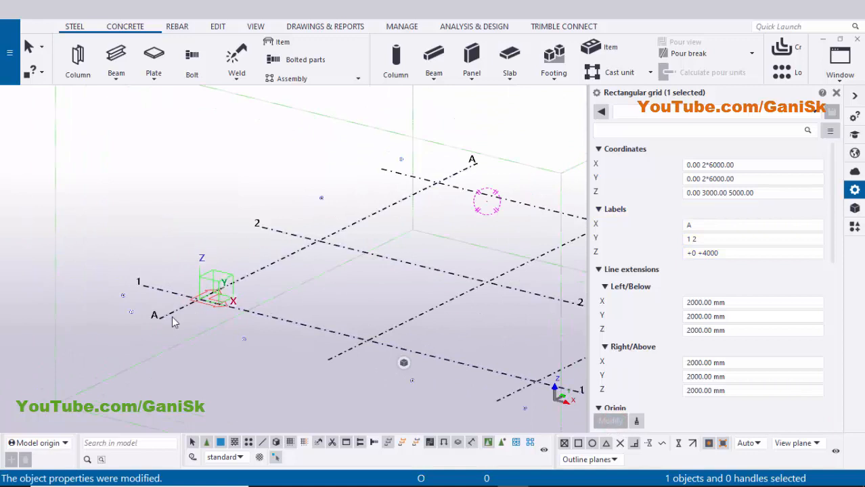
pyautogui.scroll(-3, 416, 235)
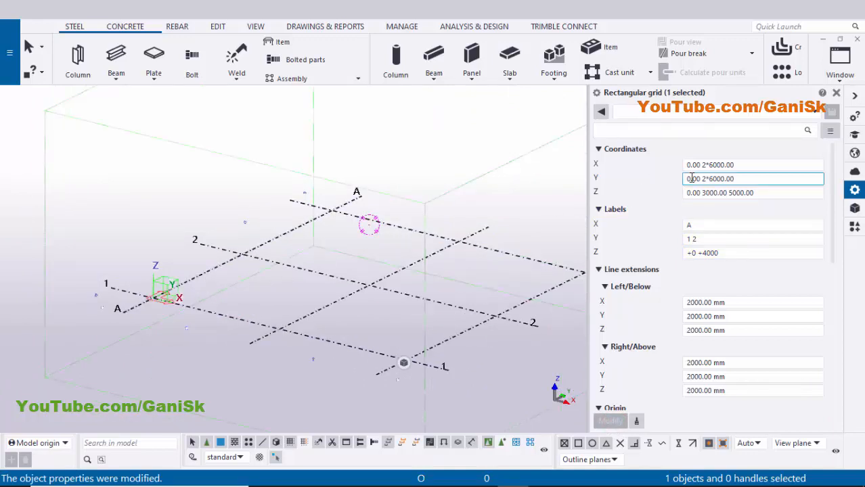
pyautogui.moveTo(743, 165); pyautogui.dragTo(662, 170)
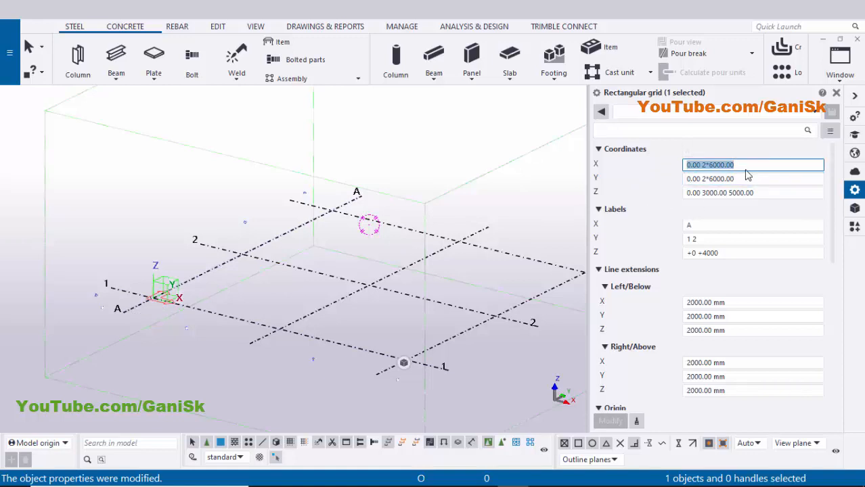
pyautogui.write('0')
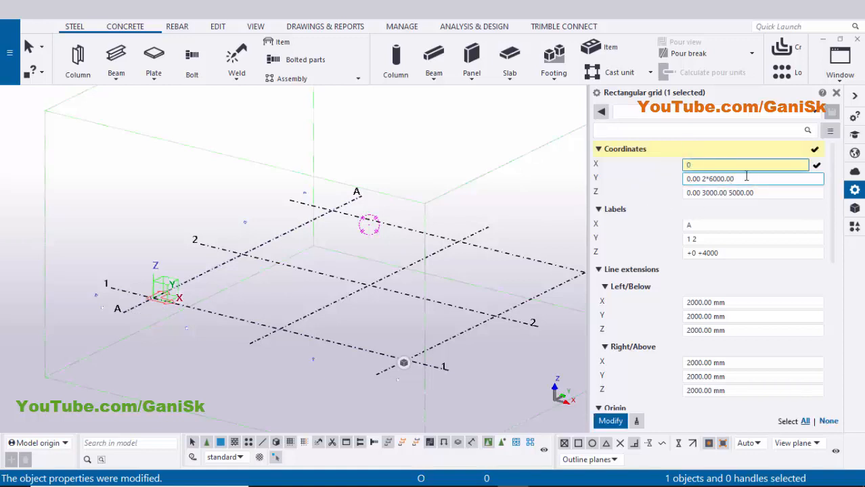
# Check the column spacing in the PDF drawing and set the grid's Y coordinates to 0 6000 in Tekla Structures
pyautogui.click(733, 178)
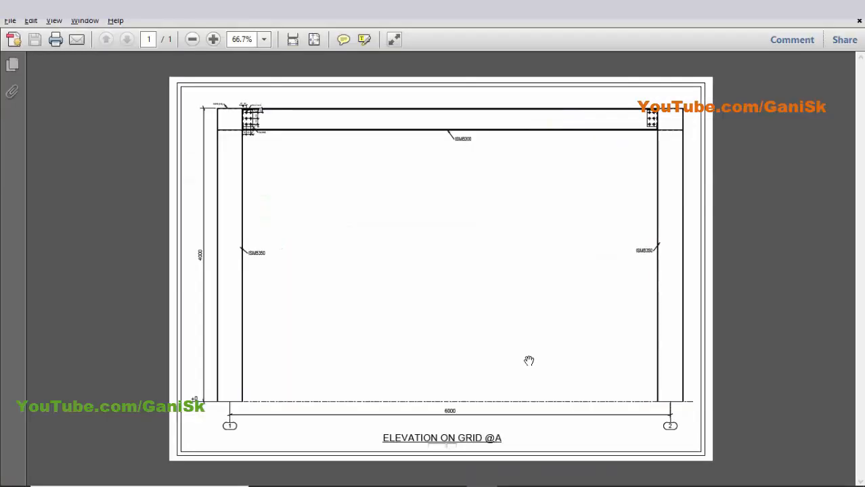
pyautogui.keyDown('ctrl'); pyautogui.scroll(3, 452, 416); pyautogui.keyUp('ctrl')
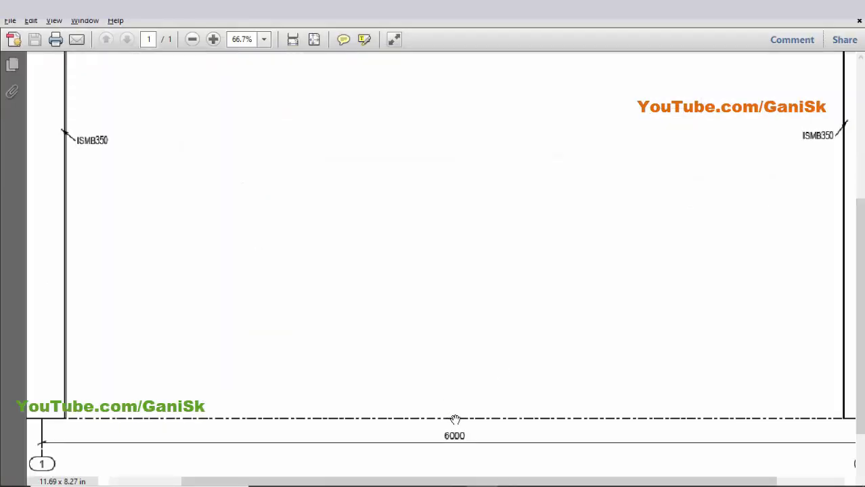
pyautogui.scroll(-2, 455, 420)
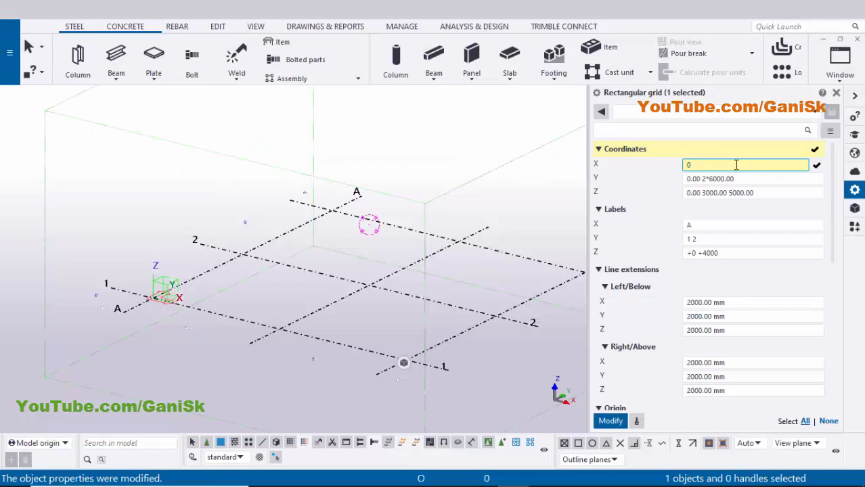
pyautogui.click(742, 180)
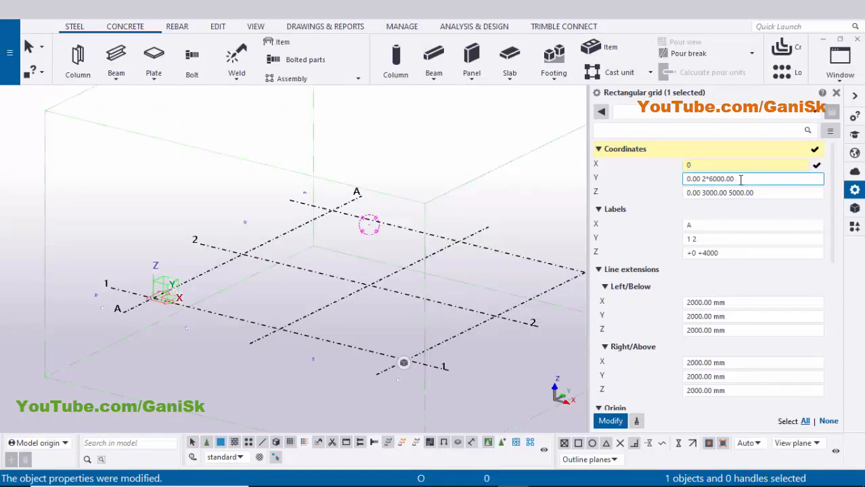
pyautogui.moveTo(741, 179); pyautogui.dragTo(598, 192)
pyautogui.write('0 6000')
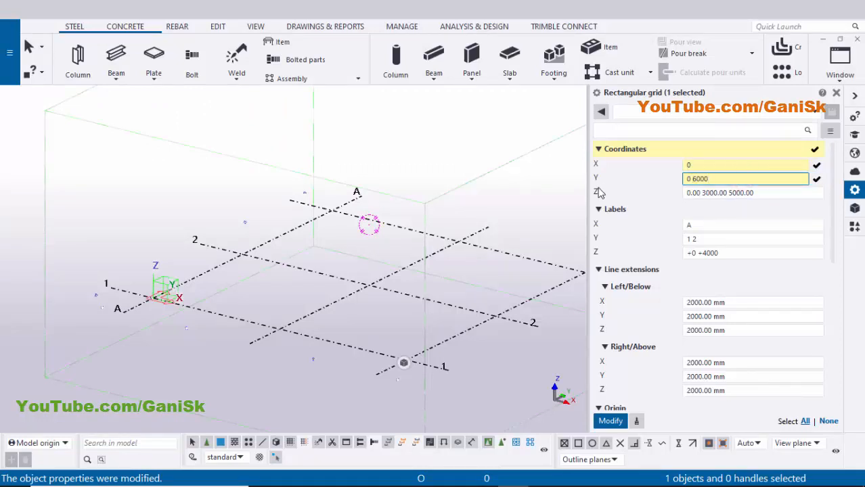
# Set the grid's Z coordinates to 0 4000, apply the coordinate changes and close the grid properties
pyautogui.click(719, 194)
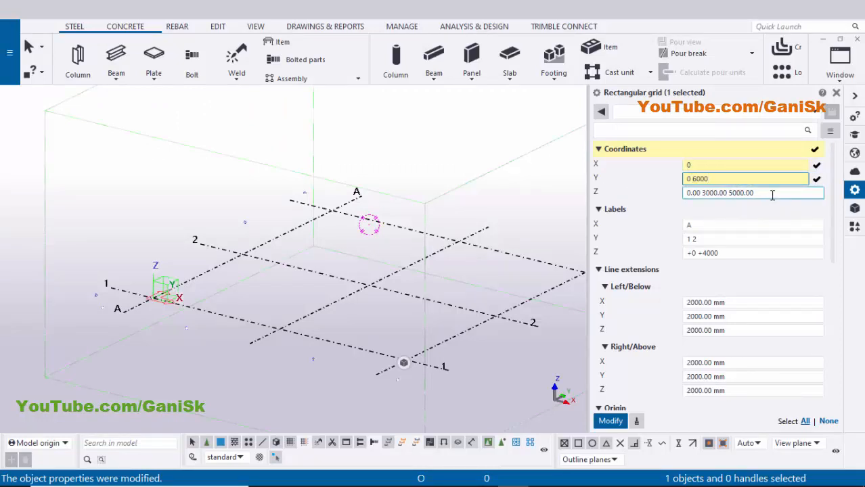
pyautogui.moveTo(765, 192); pyautogui.dragTo(601, 206)
pyautogui.write('0 4000')
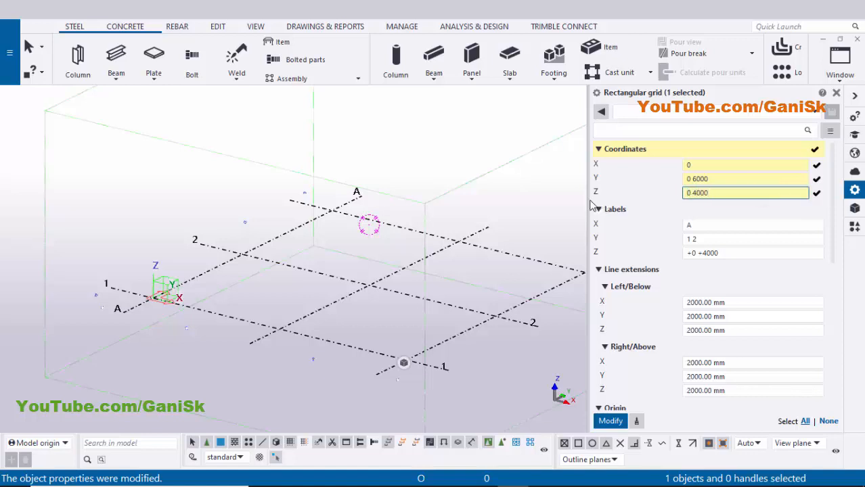
pyautogui.click(610, 421)
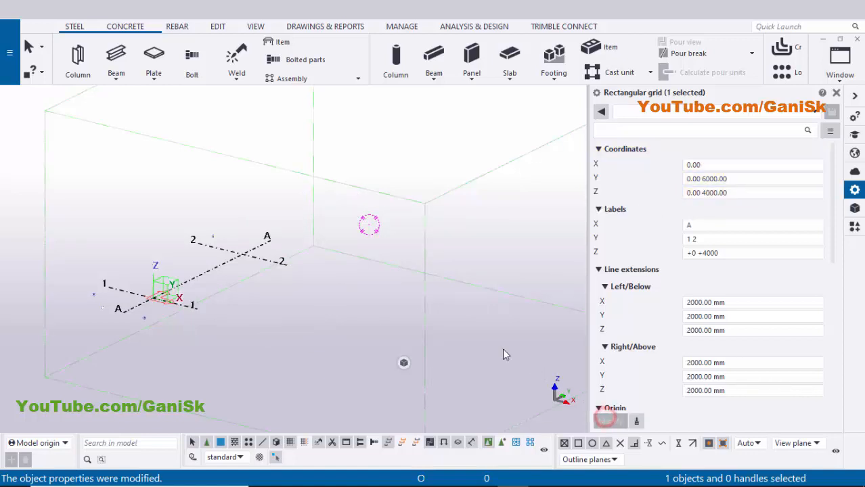
pyautogui.scroll(2, 276, 314)
pyautogui.moveTo(359, 258); pyautogui.dragTo(365, 297, button='middle')
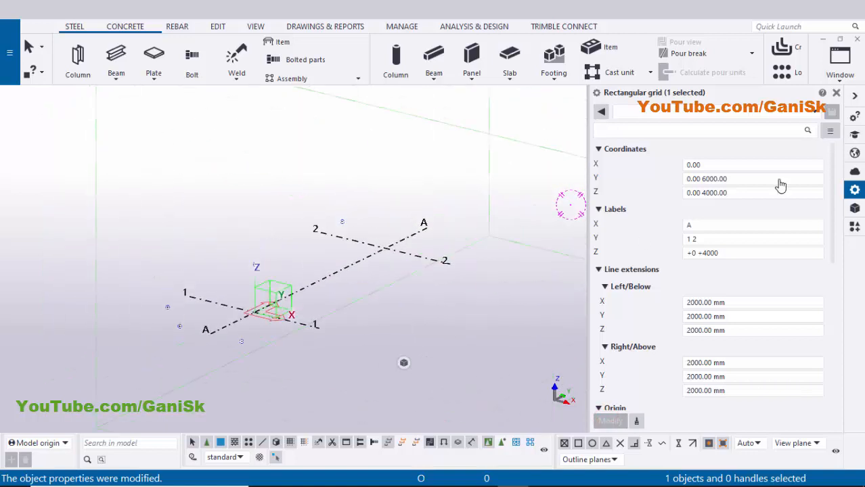
pyautogui.click(835, 93)
# Redraw the 3D view and fit the work area to the entire model
pyautogui.scroll(-1, 415, 239)
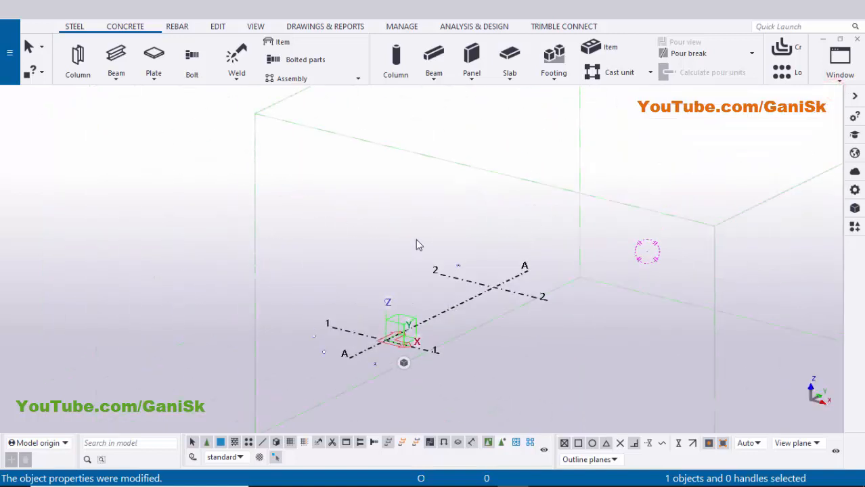
pyautogui.click(392, 205)
pyautogui.rightClick(389, 188)
pyautogui.click(423, 258)
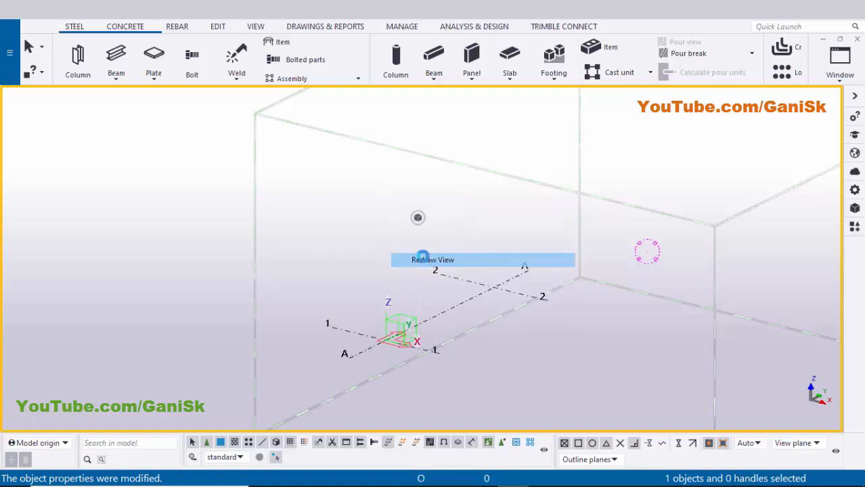
pyautogui.rightClick(378, 203)
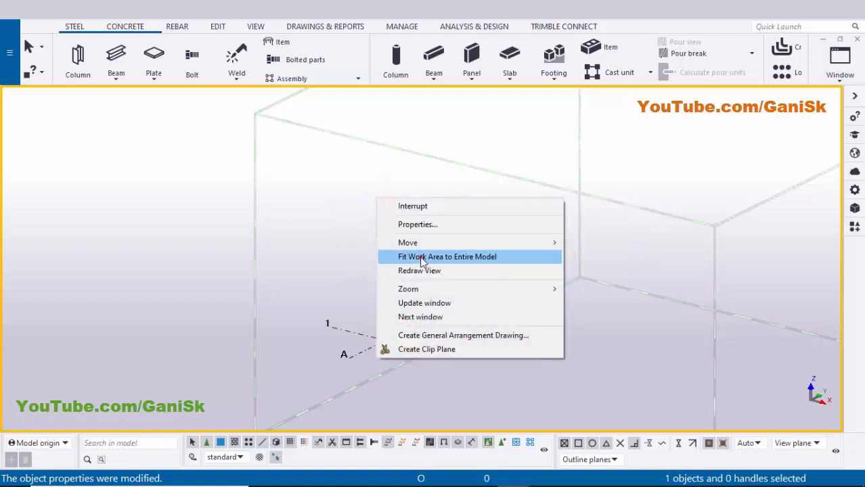
pyautogui.click(419, 252)
# Open the settings for creating views along grid lines for the rectangular grid
pyautogui.scroll(-2, 414, 306)
pyautogui.keyDown('ctrl'); pyautogui.moveTo(414, 308); pyautogui.dragTo(329, 330, button='middle'); pyautogui.keyUp('ctrl')
pyautogui.scroll(3, 412, 314)
pyautogui.scroll(1, 415, 319)
pyautogui.rightClick(422, 305)
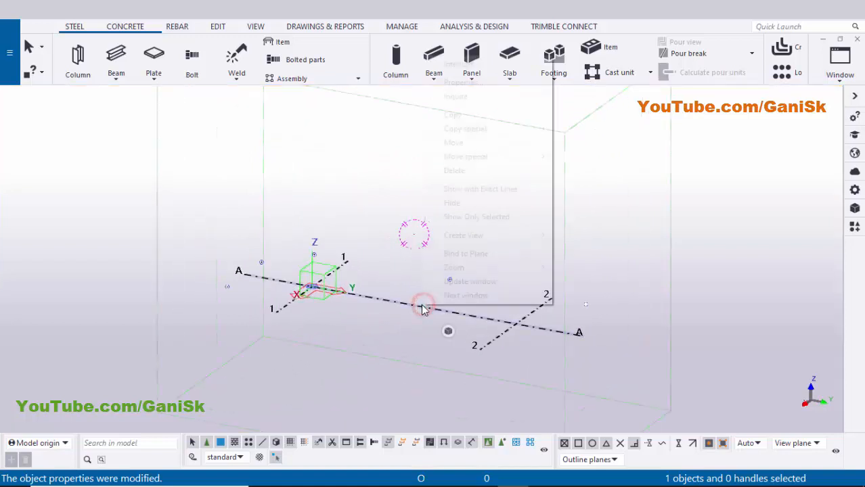
pyautogui.click(472, 237)
pyautogui.click(604, 245)
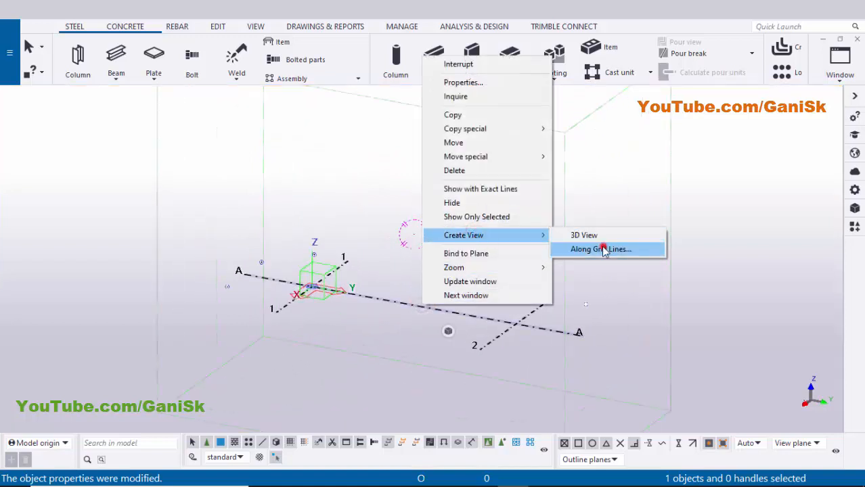
# Set the view name prefix of the rectangular grid's ZY and XZ planes to ELEVATION ON GRID @
pyautogui.click(530, 261)
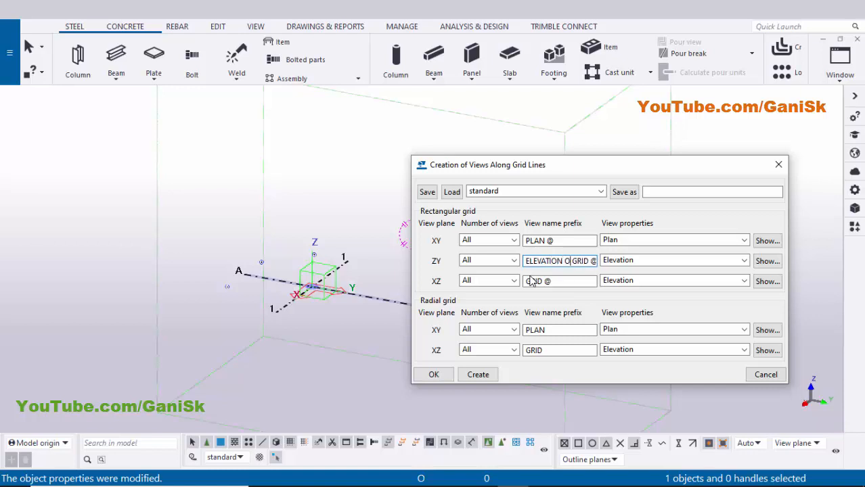
pyautogui.hotkey('ctrl', 'a')
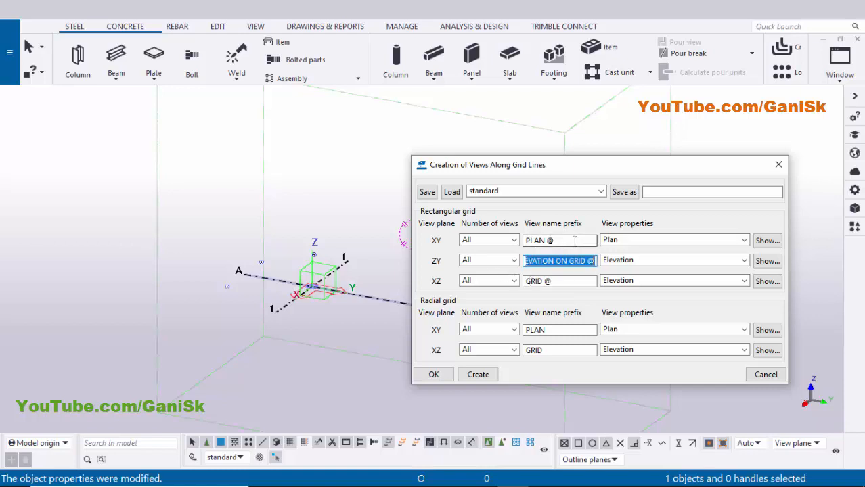
pyautogui.hotkey('ctrl', 'c')
pyautogui.click(566, 282)
pyautogui.hotkey('ctrl', 'a')
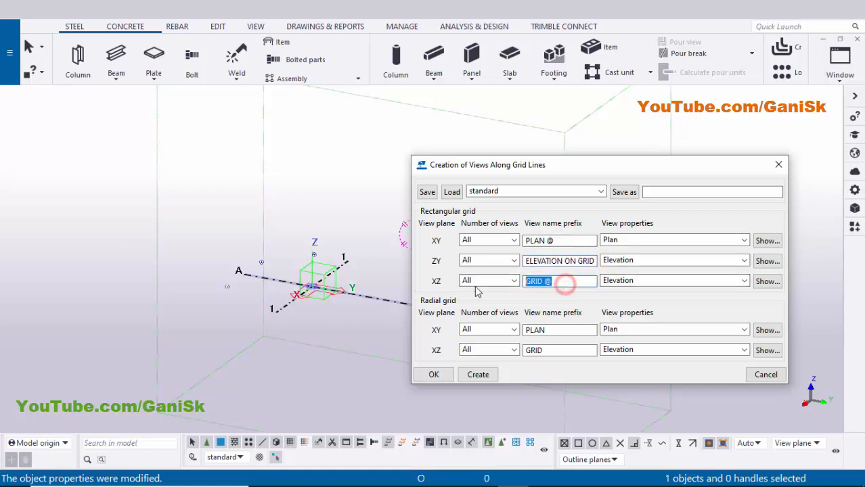
pyautogui.hotkey('ctrl', 'v')
# Create the views along the grid lines and close the view list and the view creation settings
pyautogui.click(478, 375)
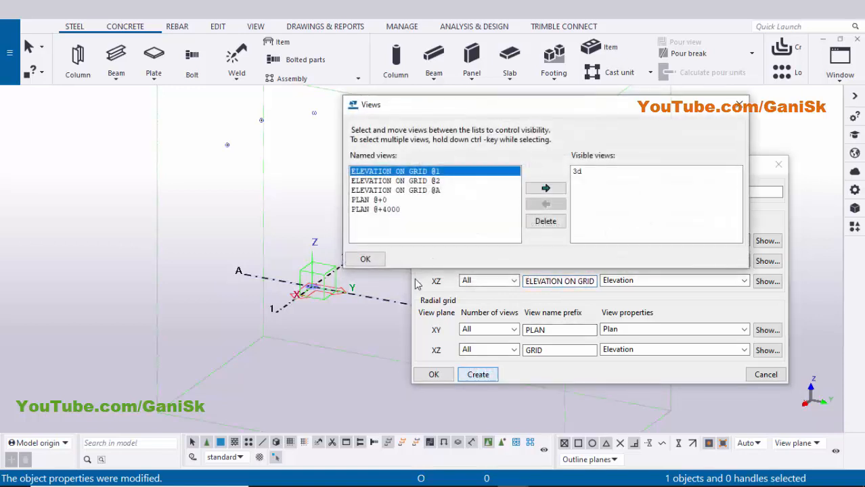
pyautogui.click(369, 261)
pyautogui.click(433, 374)
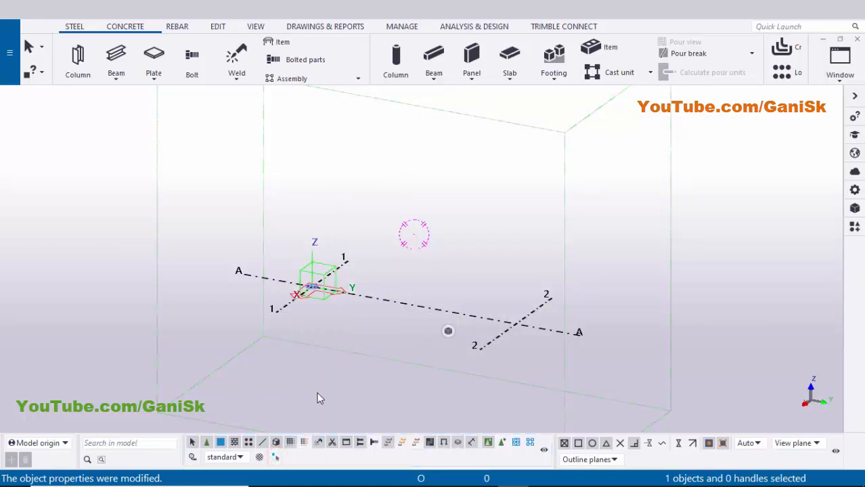
# Place a steel column at the intersection of grid lines A and 1, and end the column command
pyautogui.keyDown('ctrl'); pyautogui.moveTo(351, 365); pyautogui.dragTo(307, 346, button='middle'); pyautogui.keyUp('ctrl')
pyautogui.scroll(2, 308, 346)
pyautogui.moveTo(454, 351)
pyautogui.keyDown('ctrl'); pyautogui.mouseDown(button='middle')
pyautogui.moveTo(339, 354)
pyautogui.moveTo(366, 338)
pyautogui.mouseUp(button='middle'); pyautogui.keyUp('ctrl')
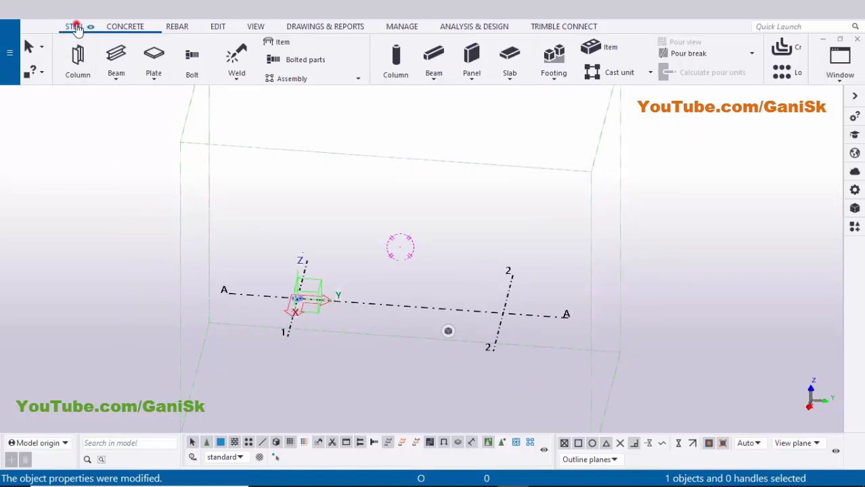
pyautogui.click(77, 57)
pyautogui.scroll(2, 295, 296)
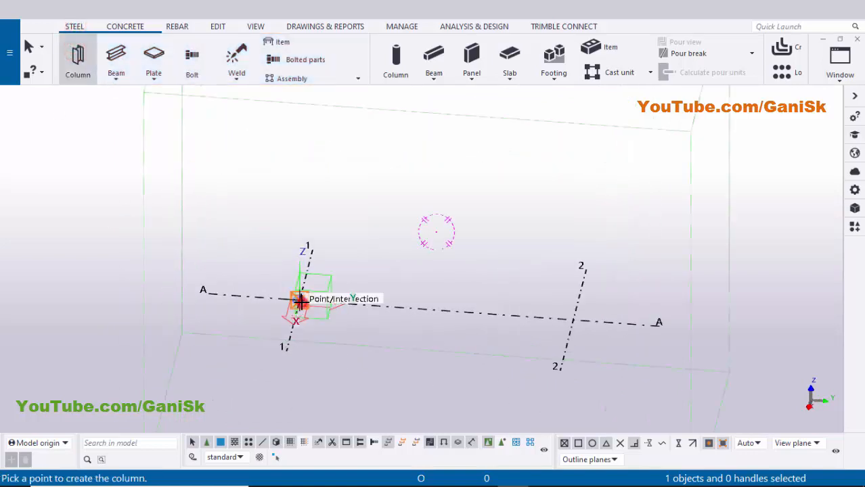
pyautogui.click(278, 358)
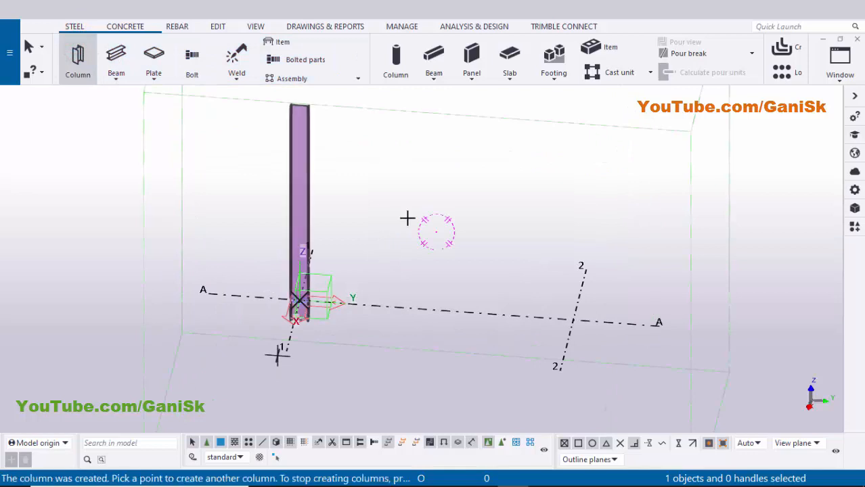
pyautogui.rightClick(394, 173)
pyautogui.click(418, 183)
# Check the column profile in the PDF drawing and set the column on grid 1 to profile ISMB350 in Tekla Structures
pyautogui.scroll(-2, 392, 253)
pyautogui.moveTo(392, 253); pyautogui.dragTo(416, 252, button='middle')
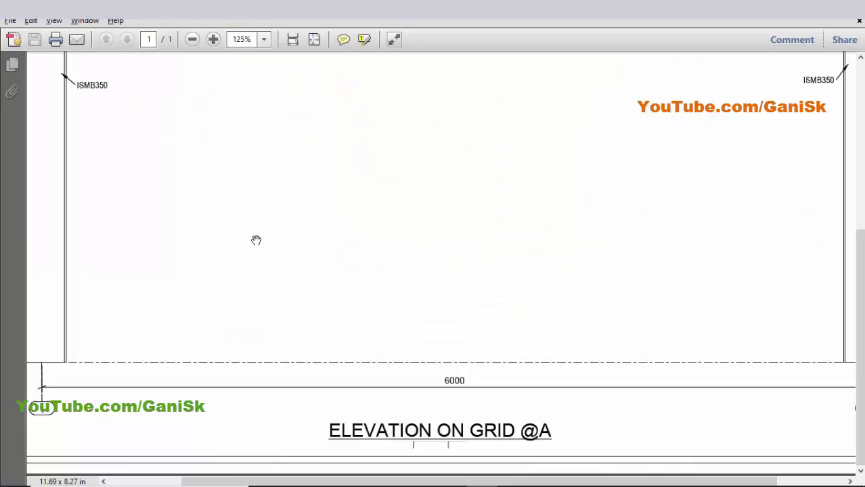
pyautogui.scroll(1, 110, 216)
pyautogui.keyDown('ctrl'); pyautogui.scroll(-2, 111, 216); pyautogui.keyUp('ctrl')
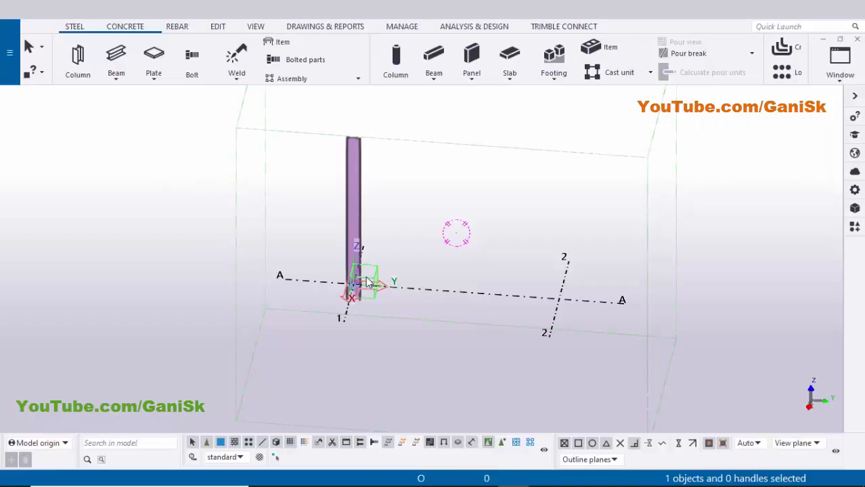
pyautogui.doubleClick(358, 222)
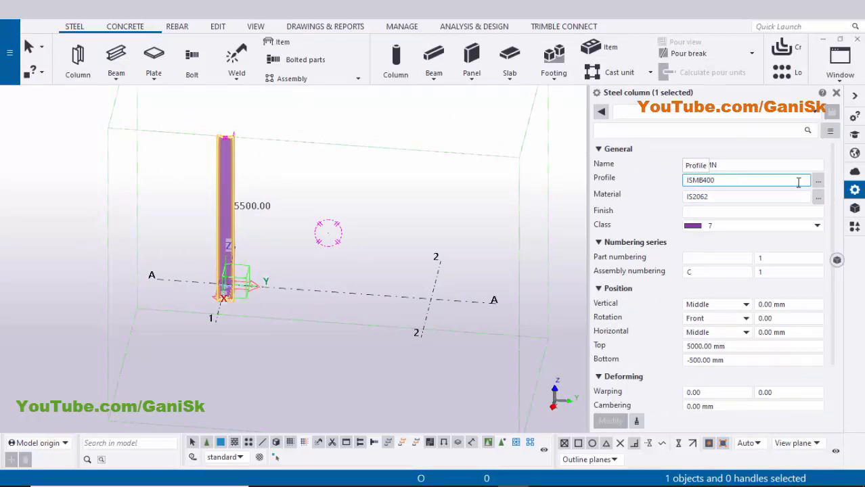
pyautogui.doubleClick(705, 180)
pyautogui.write('ISMB350')
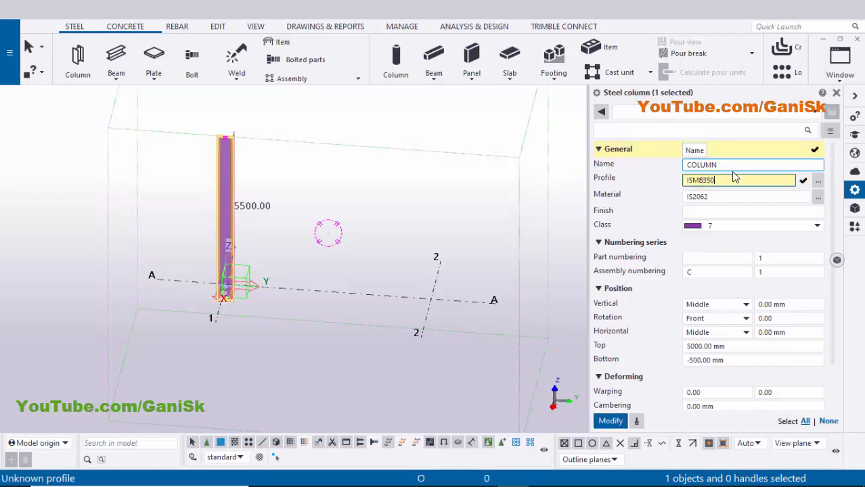
pyautogui.click(610, 421)
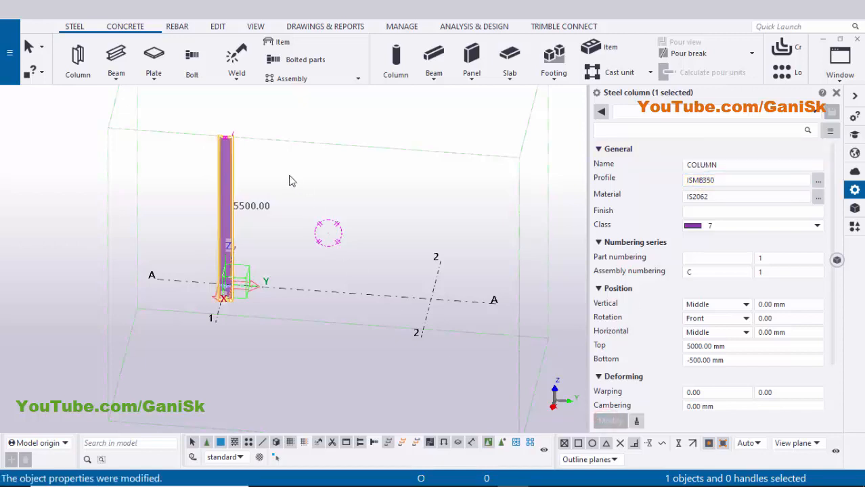
# Inspect the top of the column, check the column height in the PDF elevation, and return to Tekla Structures
pyautogui.moveTo(212, 150); pyautogui.dragTo(227, 205, button='middle')
pyautogui.scroll(10, 226, 205)
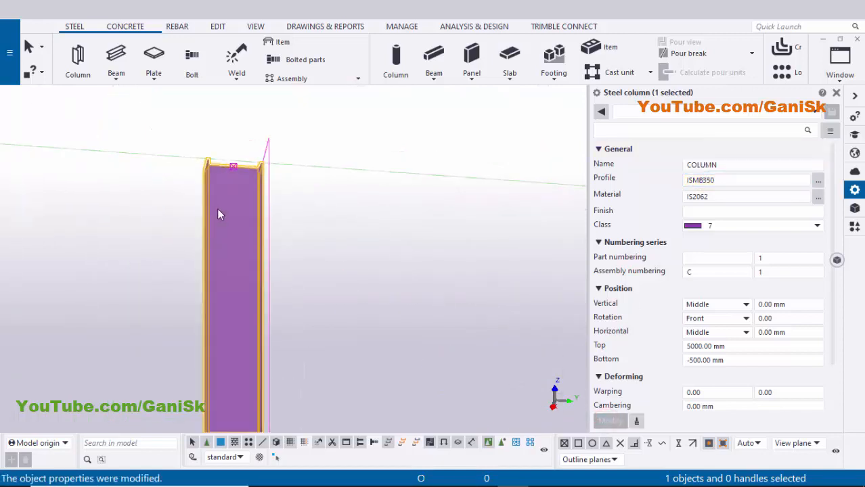
pyautogui.scroll(-2, 271, 203)
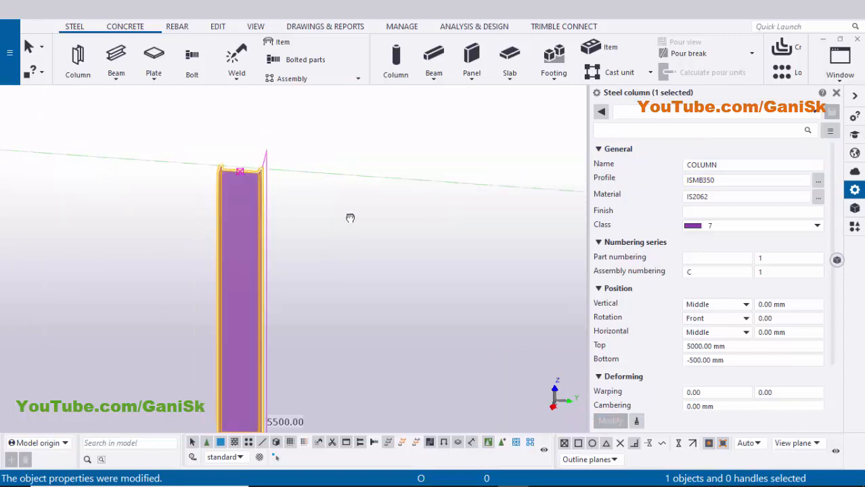
pyautogui.moveTo(349, 216); pyautogui.dragTo(355, 183, button='middle')
pyautogui.scroll(-3, 355, 184)
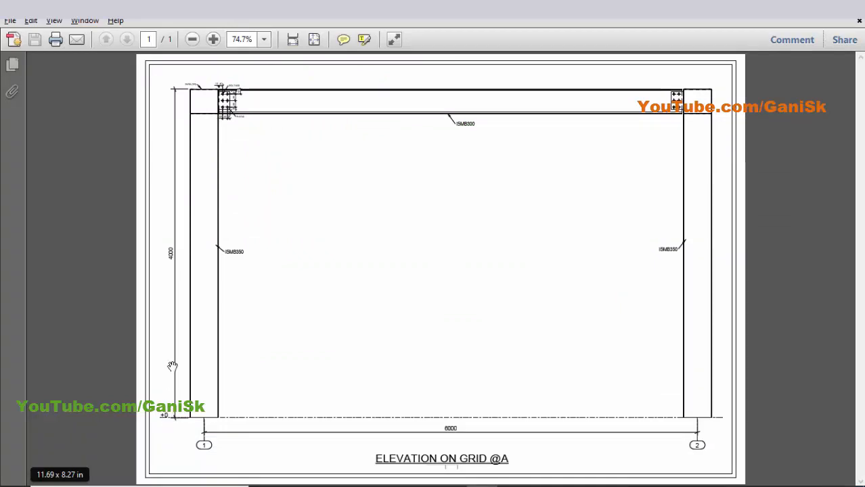
pyautogui.keyDown('ctrl'); pyautogui.scroll(1, 165, 275); pyautogui.keyUp('ctrl')
pyautogui.keyDown('ctrl'); pyautogui.scroll(2, 159, 267); pyautogui.keyUp('ctrl')
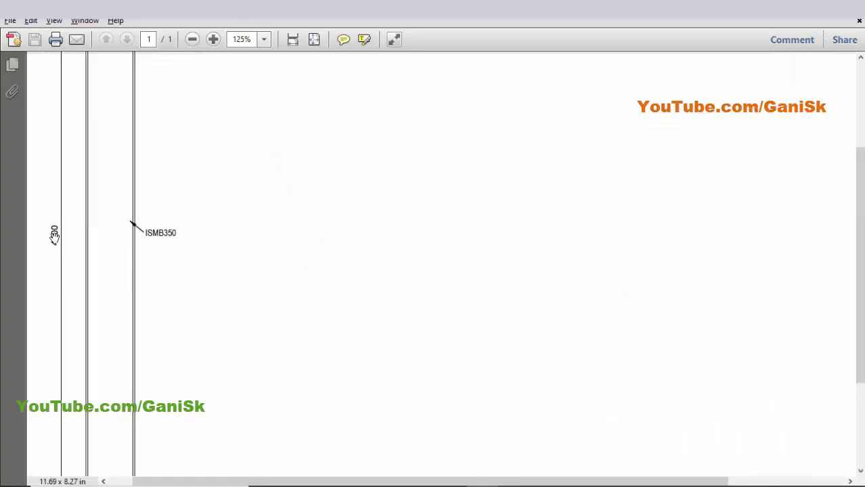
pyautogui.keyDown('ctrl'); pyautogui.scroll(-3, 52, 239); pyautogui.keyUp('ctrl')
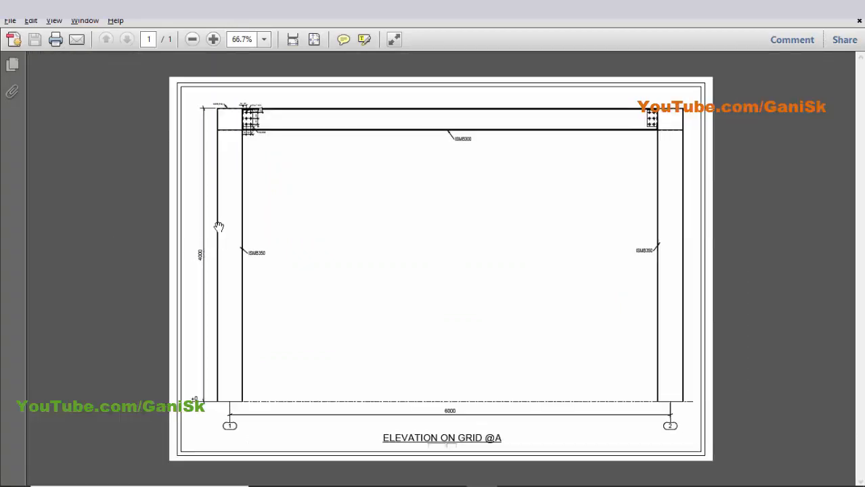
pyautogui.hotkey('alt', 'Tab')
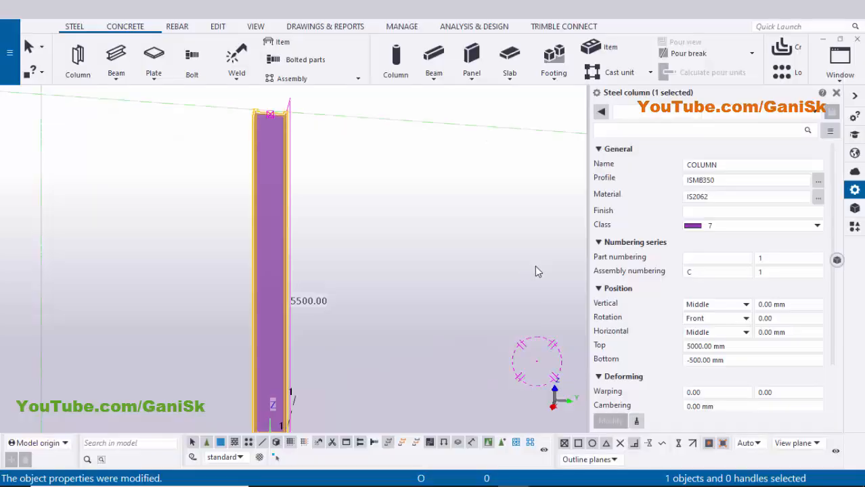
# Set the column's bottom level to 0 and top level to 4000 mm, apply the changes and close the properties
pyautogui.click(724, 361)
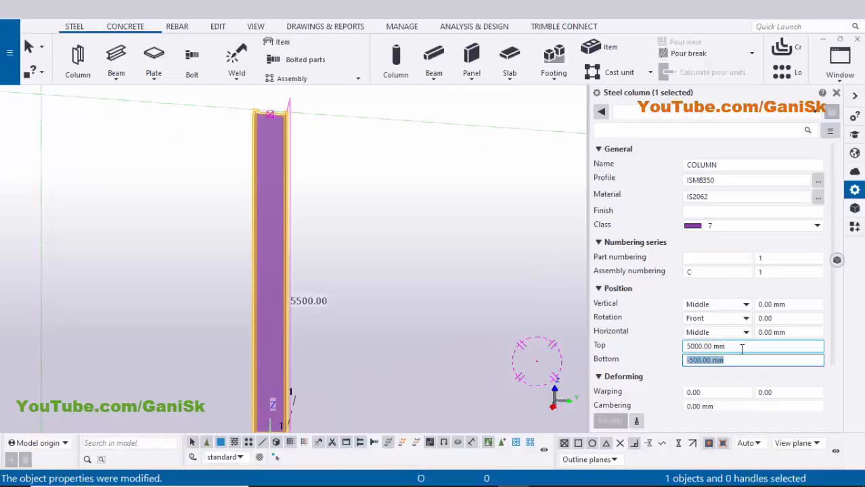
pyautogui.write('0')
pyautogui.click(733, 344)
pyautogui.moveTo(717, 346); pyautogui.dragTo(640, 352)
pyautogui.write('4000')
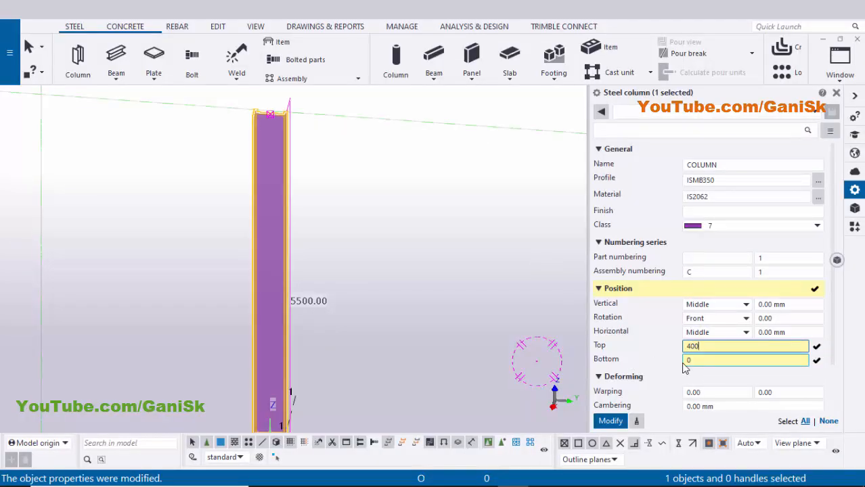
pyautogui.click(611, 421)
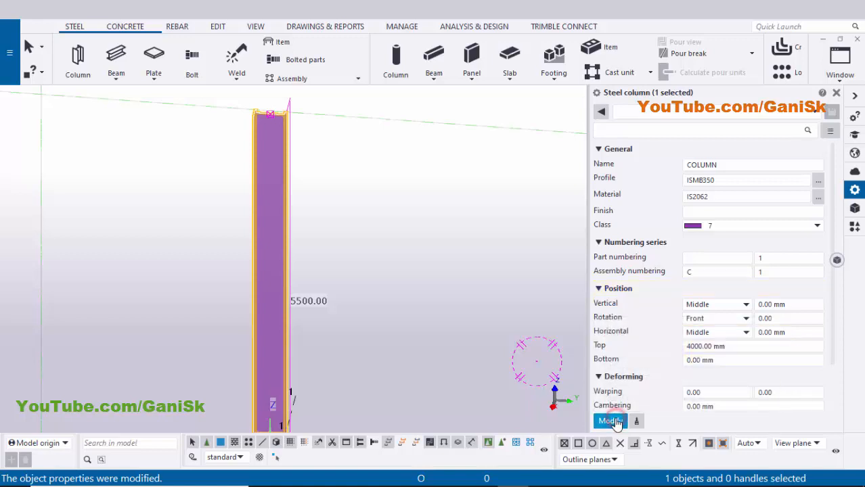
pyautogui.scroll(-2, 426, 290)
pyautogui.moveTo(426, 290); pyautogui.dragTo(421, 206, button='middle')
pyautogui.moveTo(409, 248); pyautogui.dragTo(400, 283, button='middle')
pyautogui.click(836, 93)
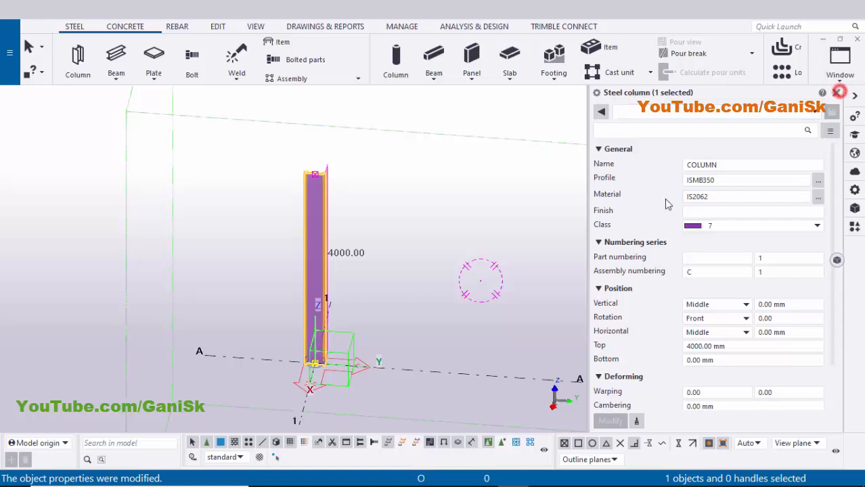
# Place a second steel column at the intersection of grid lines A and 2, and end the column command
pyautogui.moveTo(505, 247); pyautogui.dragTo(454, 209, button='middle')
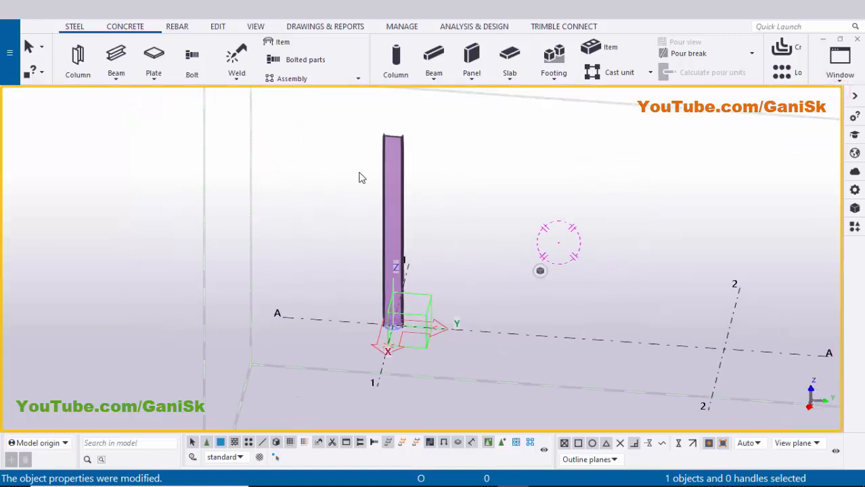
pyautogui.click(77, 61)
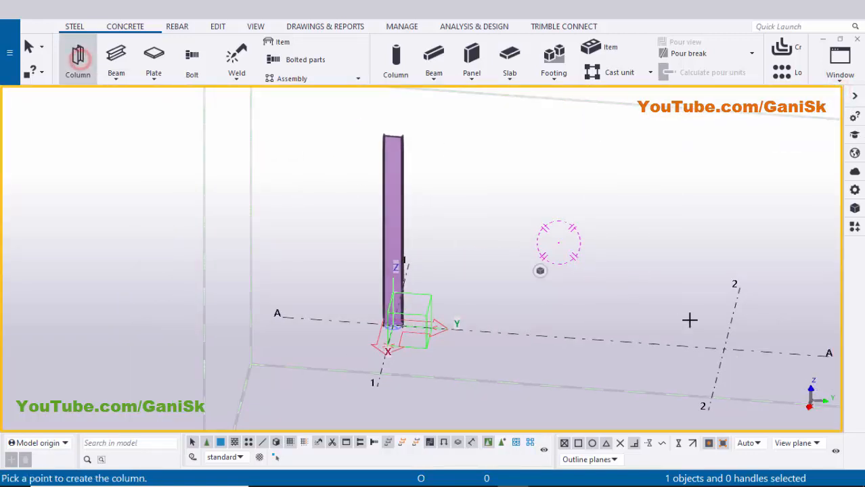
pyautogui.click(666, 295)
pyautogui.scroll(-2, 648, 259)
pyautogui.rightClick(605, 191)
pyautogui.click(616, 195)
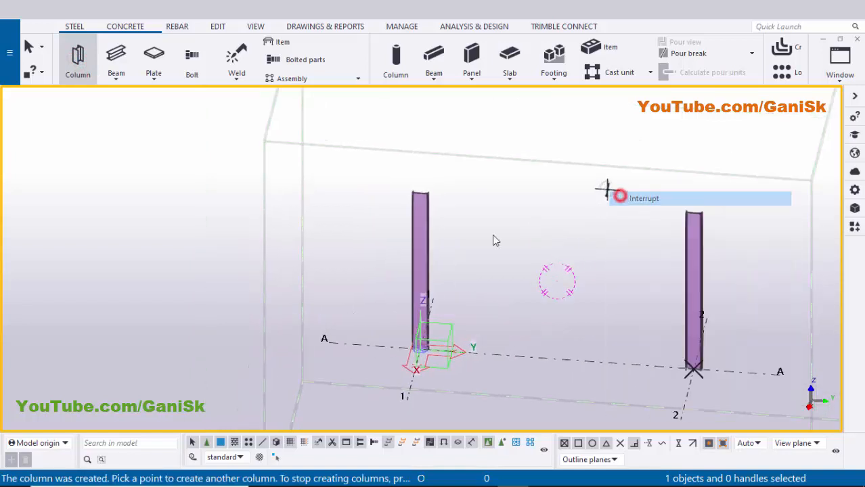
pyautogui.scroll(2, 704, 247)
pyautogui.keyDown('ctrl'); pyautogui.moveTo(703, 249); pyautogui.dragTo(553, 252, button='middle'); pyautogui.keyUp('ctrl')
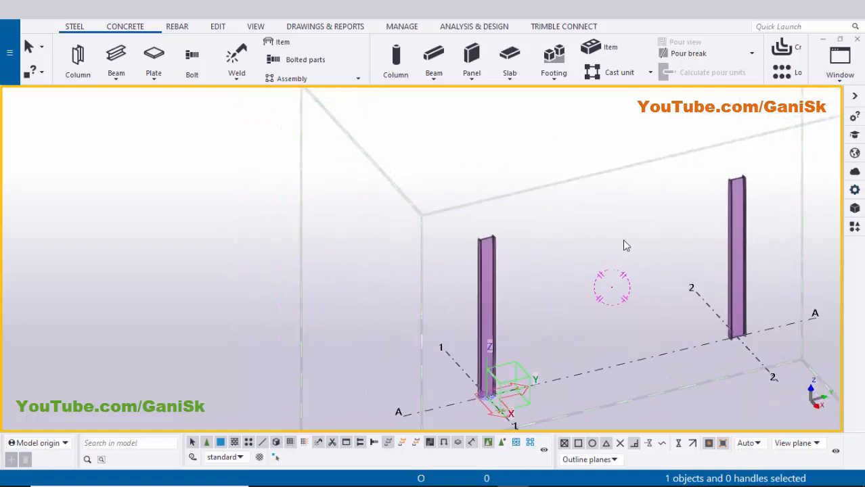
pyautogui.scroll(-1, 625, 274)
pyautogui.moveTo(606, 333); pyautogui.dragTo(583, 301, button='middle')
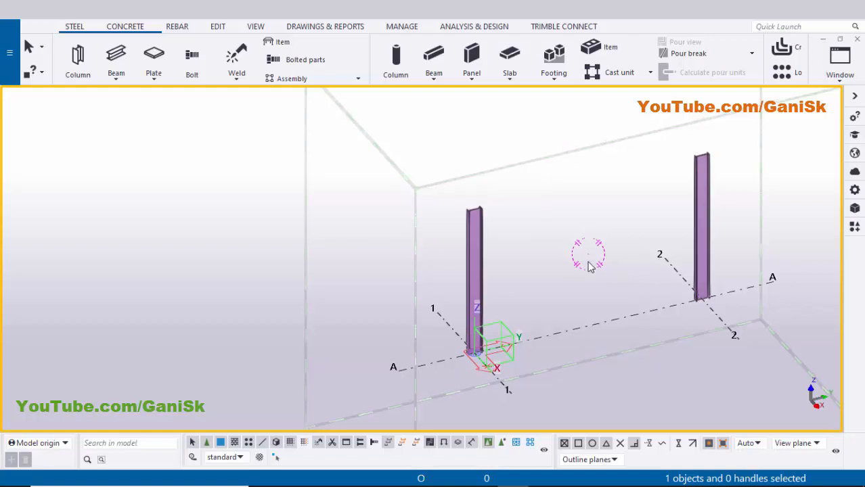
pyautogui.scroll(2, 541, 244)
pyautogui.scroll(-1, 493, 215)
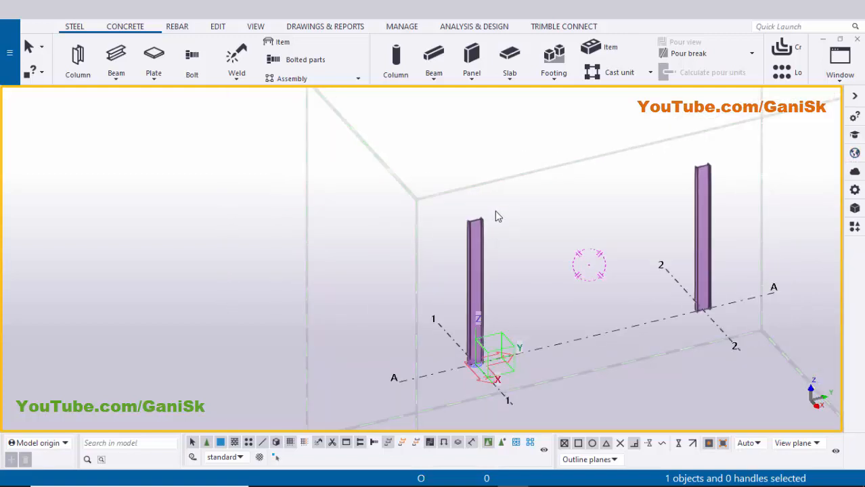
# Make the ELEVATION ON GRID @A view visible and close the view list
pyautogui.hotkey('ctrl', 'i')
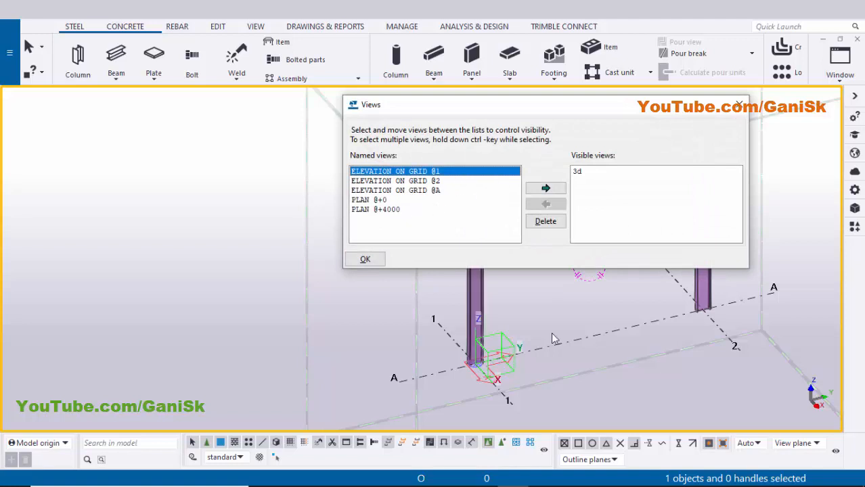
pyautogui.click(390, 191)
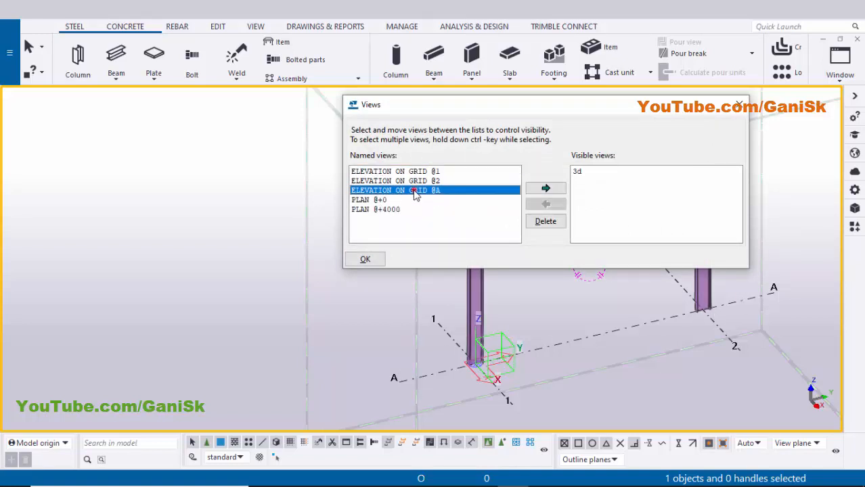
pyautogui.click(545, 188)
pyautogui.click(740, 104)
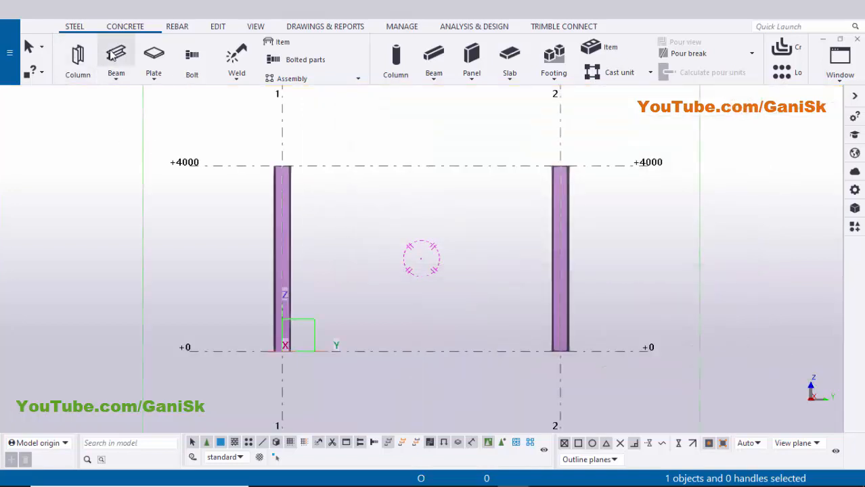
# Create a steel beam at level +4000 from the column top on grid 1 to the column top on grid 2, and end the beam command
pyautogui.scroll(3, 285, 166)
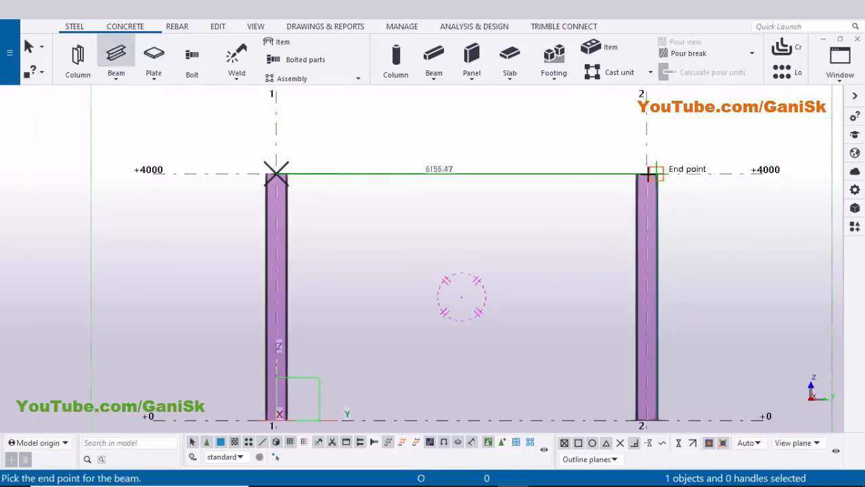
pyautogui.click(646, 174)
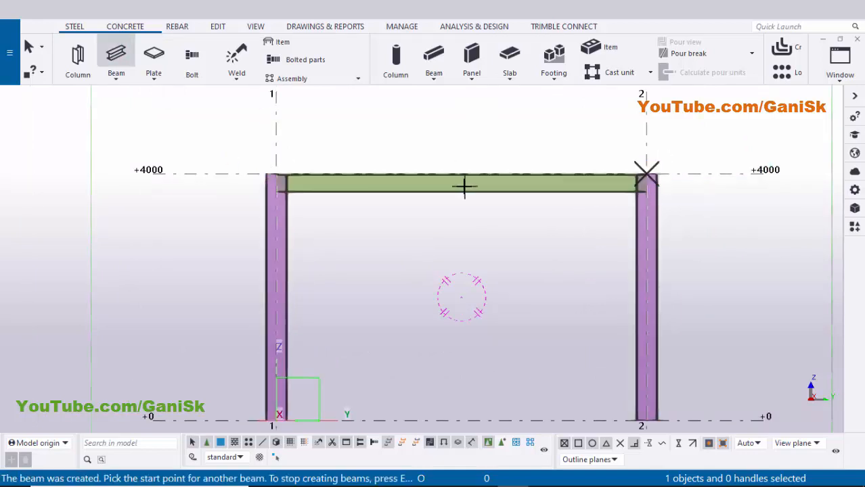
pyautogui.rightClick(463, 127)
pyautogui.click(481, 137)
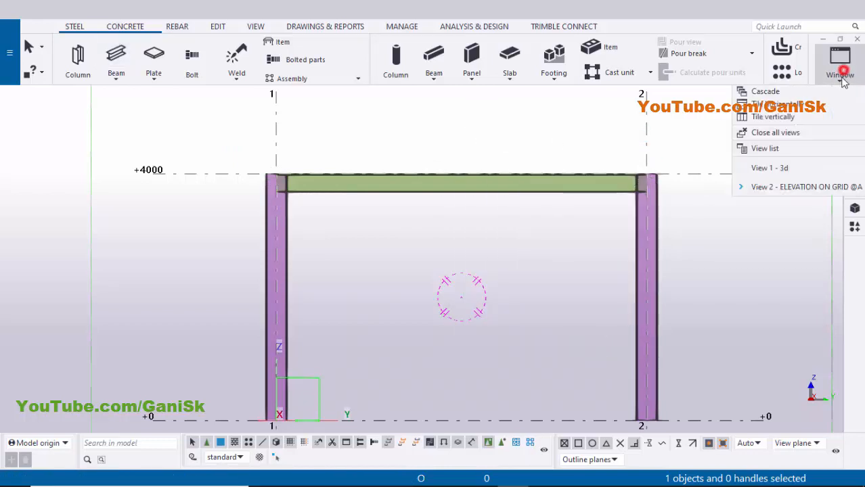
# Switch to the View 1 - 3d view and inspect the new beam between the columns
pyautogui.click(798, 167)
pyautogui.scroll(2, 514, 227)
pyautogui.moveTo(548, 222); pyautogui.dragTo(484, 226, button='middle')
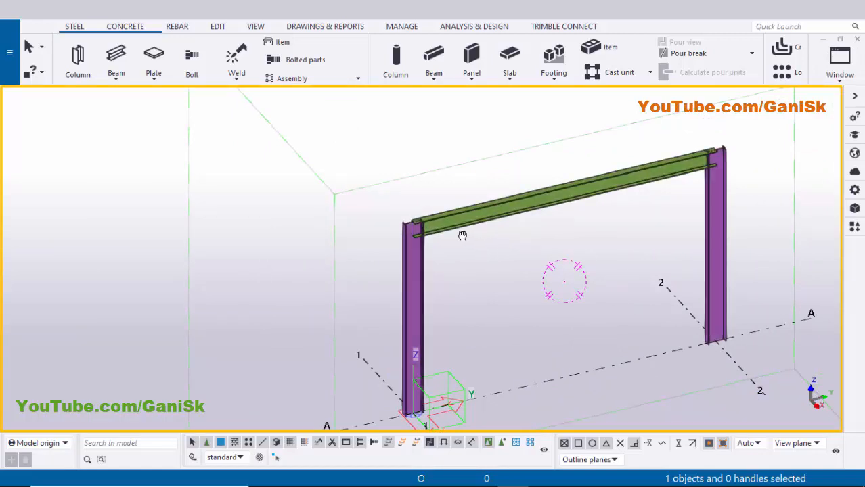
pyautogui.scroll(2, 462, 235)
pyautogui.scroll(2, 448, 212)
# Open the beam's properties, check its profile against the PDF elevation, close the properties and redraw the view
pyautogui.doubleClick(467, 203)
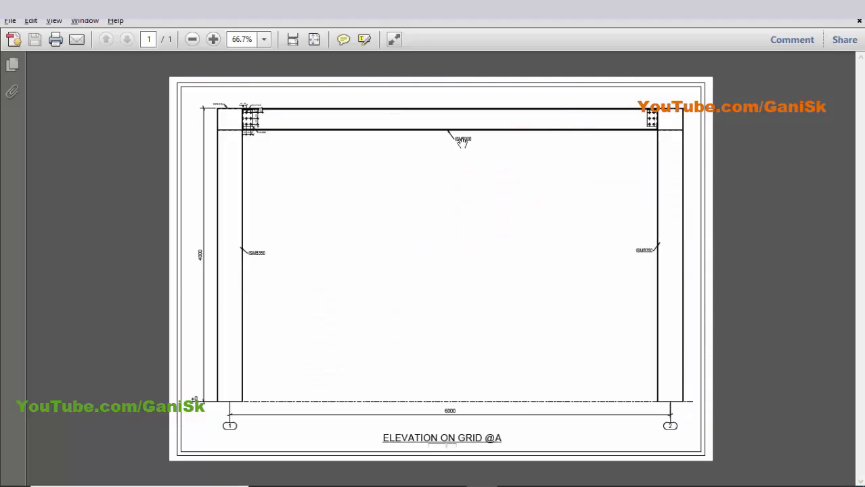
pyautogui.keyDown('ctrl'); pyautogui.scroll(3, 465, 142); pyautogui.keyUp('ctrl')
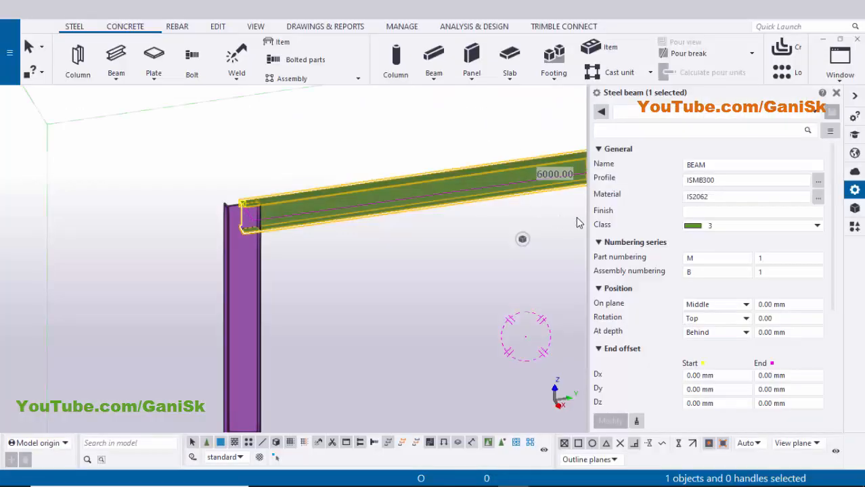
pyautogui.click(699, 181)
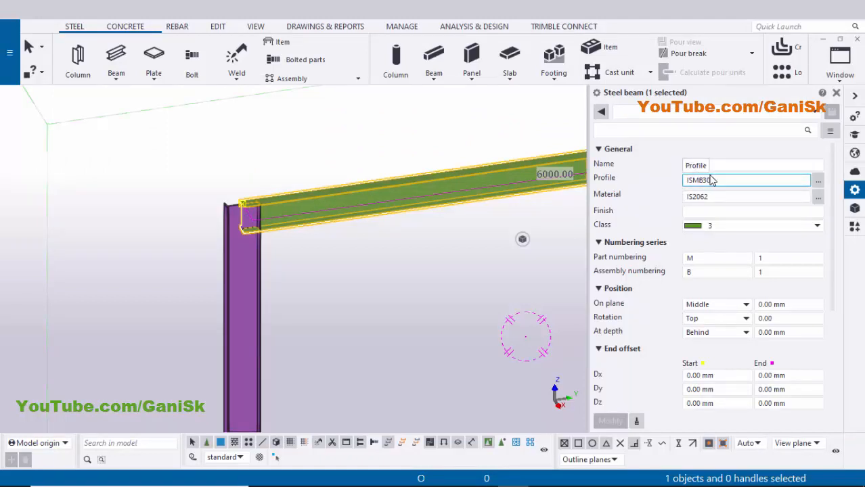
pyautogui.click(836, 93)
pyautogui.rightClick(479, 122)
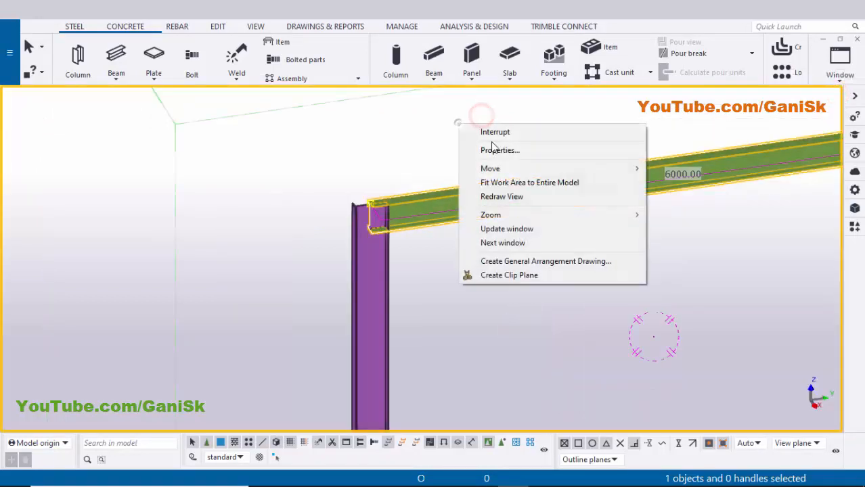
pyautogui.click(509, 196)
# Examine the beam-to-column connection detail at grid 1 in the PDF elevation and return to Tekla Structures
pyautogui.moveTo(410, 253); pyautogui.dragTo(445, 227, button='middle')
pyautogui.hotkey('alt', 'Tab')
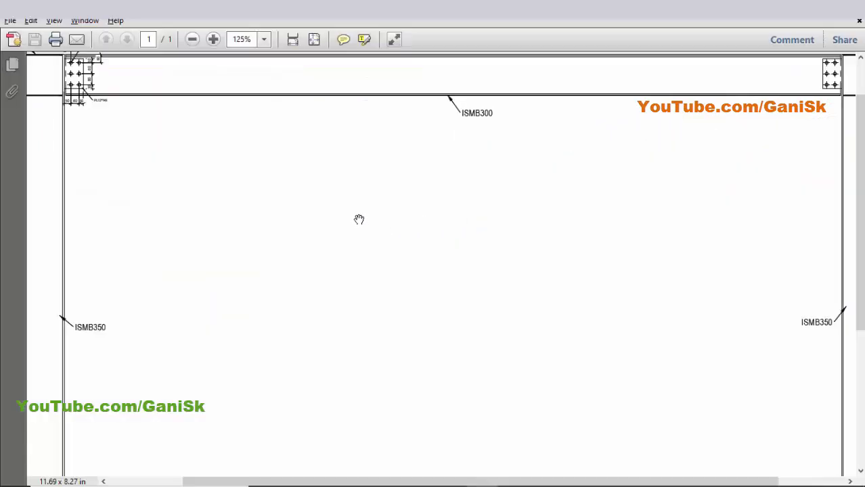
pyautogui.keyDown('ctrl'); pyautogui.scroll(-3, 358, 219); pyautogui.keyUp('ctrl')
pyautogui.keyDown('ctrl'); pyautogui.scroll(3, 197, 85); pyautogui.keyUp('ctrl')
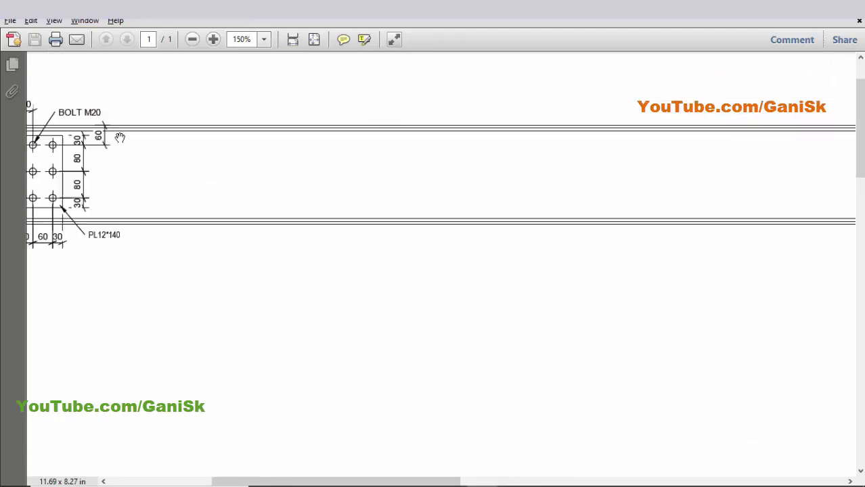
pyautogui.keyDown('ctrl'); pyautogui.scroll(2, 120, 137); pyautogui.keyUp('ctrl')
pyautogui.keyDown('ctrl'); pyautogui.scroll(1, 435, 124); pyautogui.keyUp('ctrl')
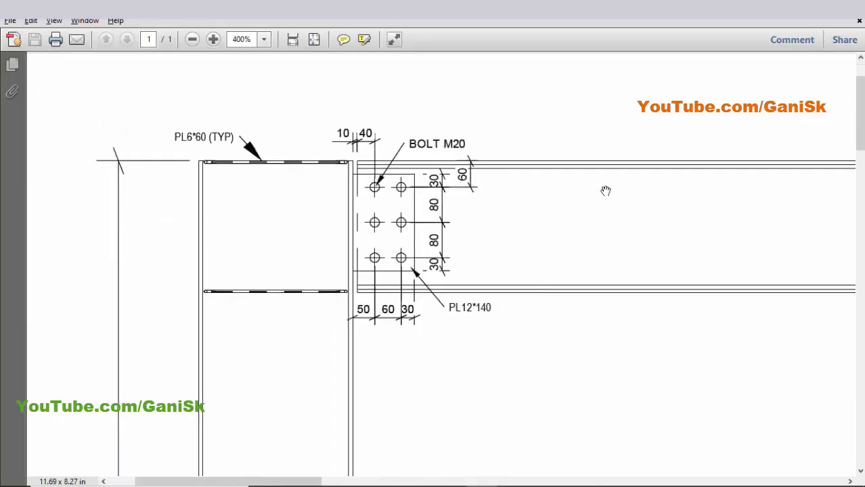
pyautogui.hotkey('alt', 'Tab')
# Open the applications and components catalog and search it for 186
pyautogui.scroll(-1, 540, 255)
pyautogui.moveTo(564, 267); pyautogui.dragTo(490, 256, button='middle')
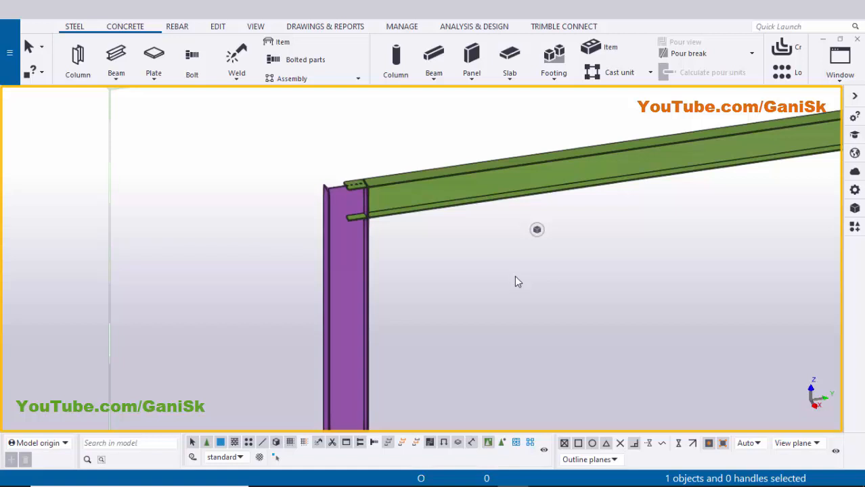
pyautogui.hotkey('ctrl', 'f')
pyautogui.click(691, 130)
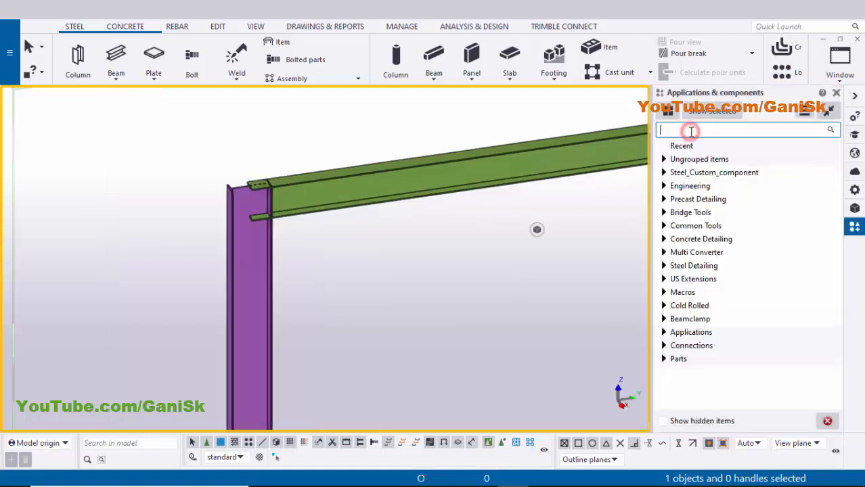
pyautogui.write('186')
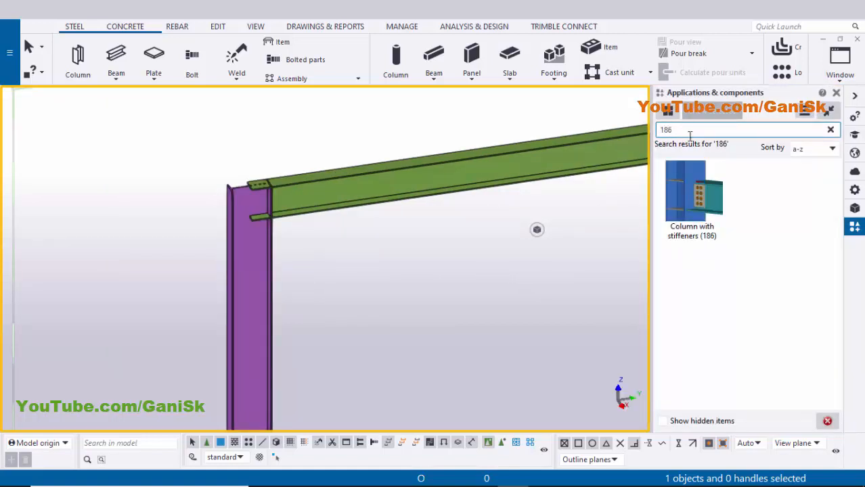
# Apply Column with stiffeners (186) with the grid 1 column as main part and the beam as secondary, then close the catalog and end the command
pyautogui.click(697, 223)
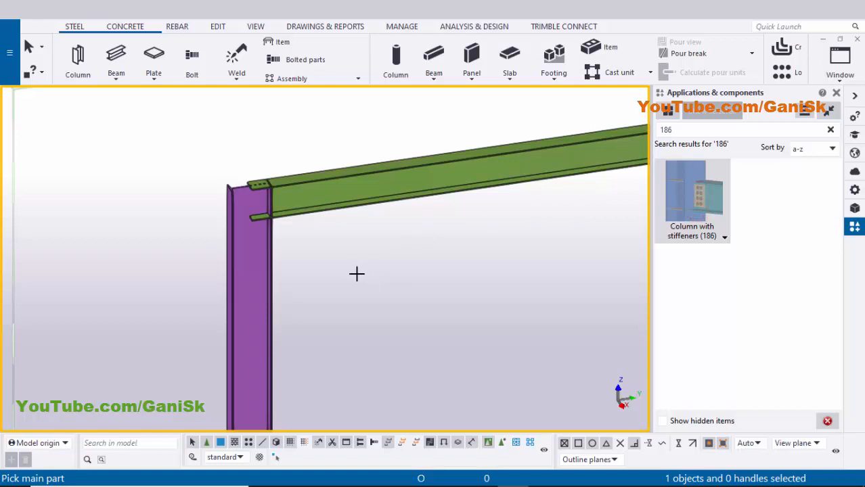
pyautogui.click(262, 294)
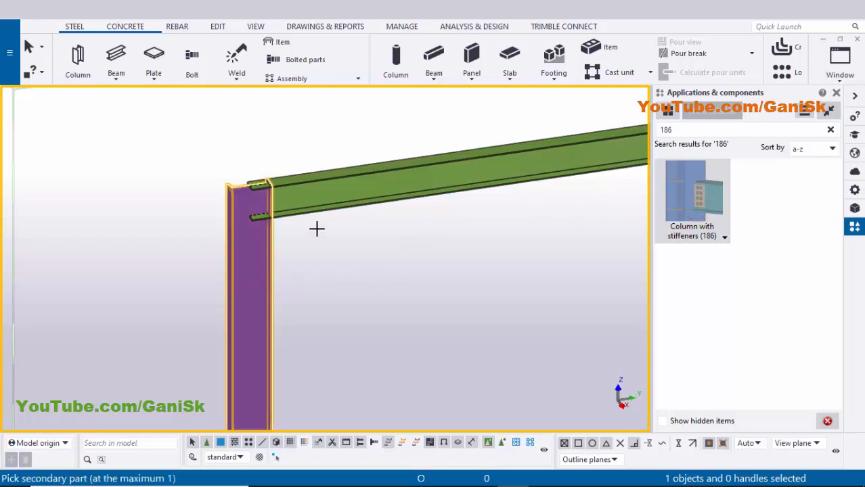
pyautogui.click(338, 193)
pyautogui.scroll(3, 318, 205)
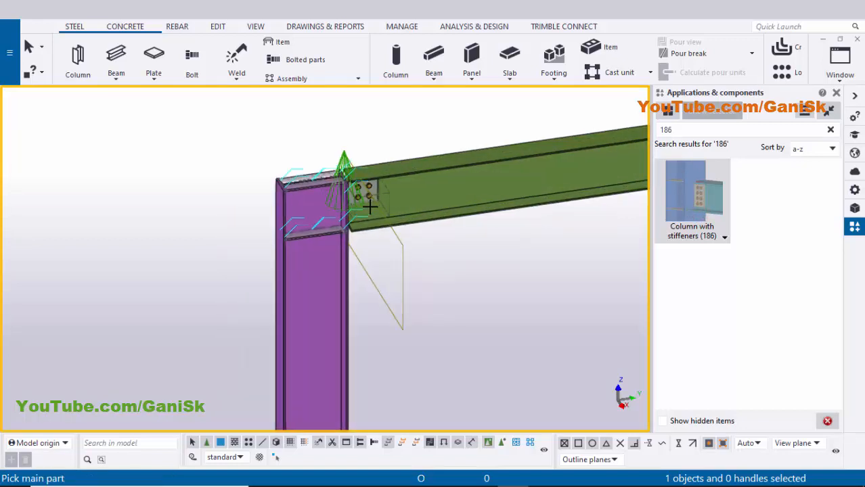
pyautogui.click(840, 92)
pyautogui.rightClick(310, 133)
pyautogui.click(327, 139)
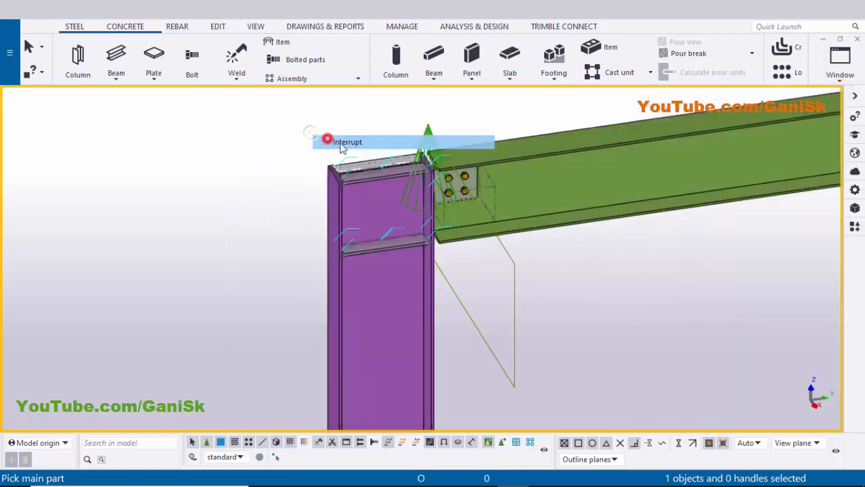
# Redraw the view and set the view rotation point at the beam-to-column connection
pyautogui.click(583, 294)
pyautogui.rightClick(564, 251)
pyautogui.click(601, 323)
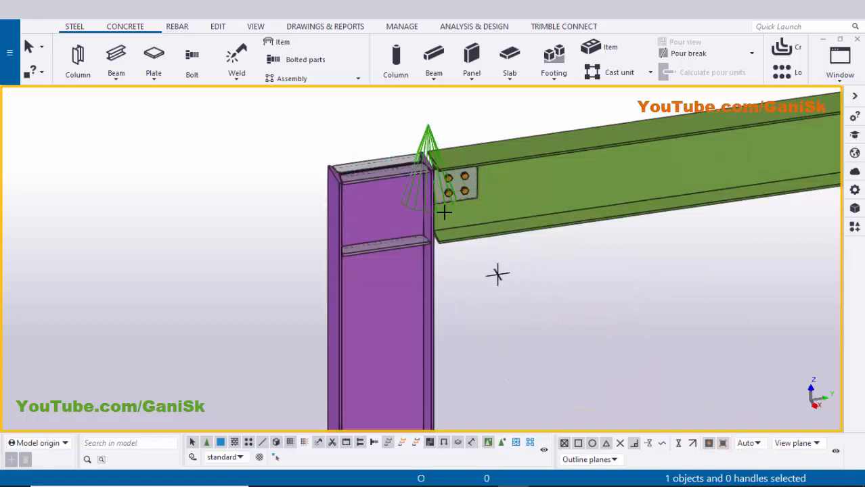
pyautogui.click(429, 193)
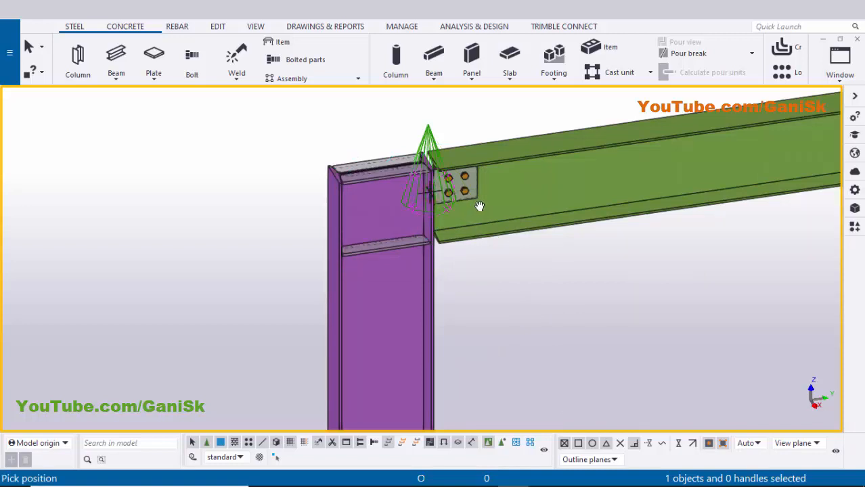
pyautogui.moveTo(483, 204); pyautogui.dragTo(237, 182)
pyautogui.moveTo(407, 211)
pyautogui.mouseDown()
pyautogui.moveTo(600, 211)
pyautogui.moveTo(451, 207)
pyautogui.mouseUp()
pyautogui.rightClick(260, 129)
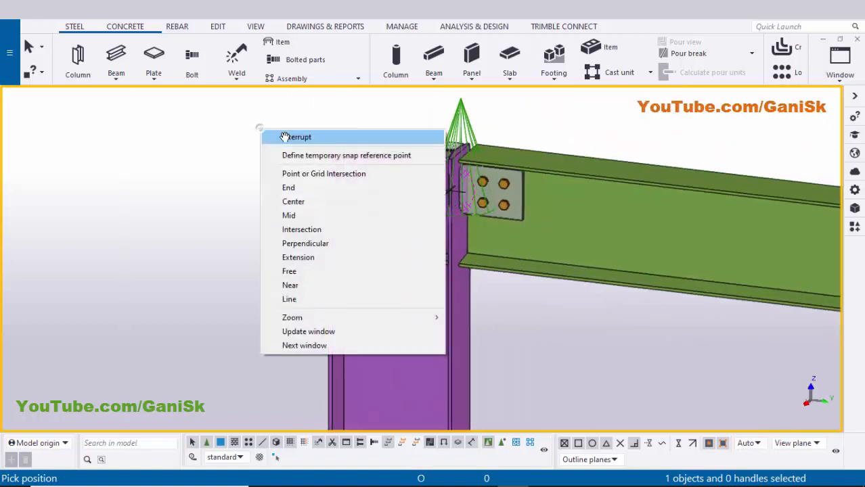
pyautogui.click(283, 138)
# Examine the connection's plate, bolts and stiffeners in the model, compare them with the PDF detail, and return to Tekla Structures
pyautogui.scroll(-4, 305, 170)
pyautogui.scroll(2, 398, 198)
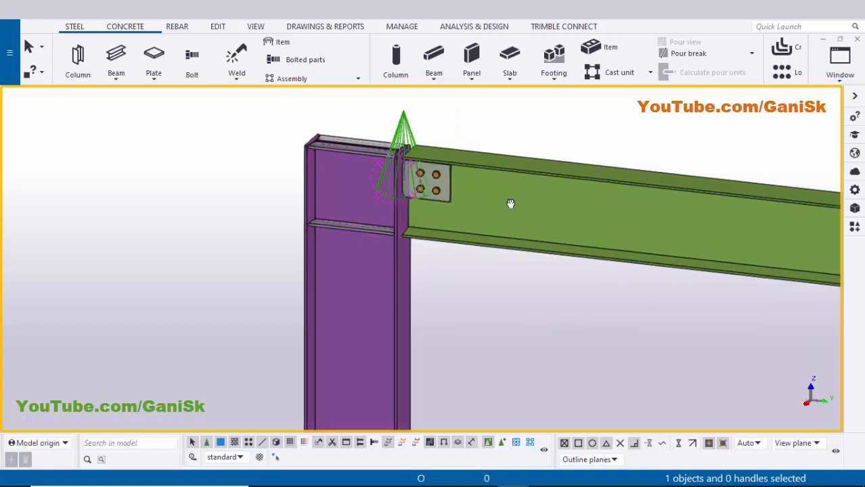
pyautogui.keyDown('ctrl'); pyautogui.moveTo(512, 203); pyautogui.dragTo(427, 197, button='middle'); pyautogui.keyUp('ctrl')
pyautogui.scroll(2, 426, 197)
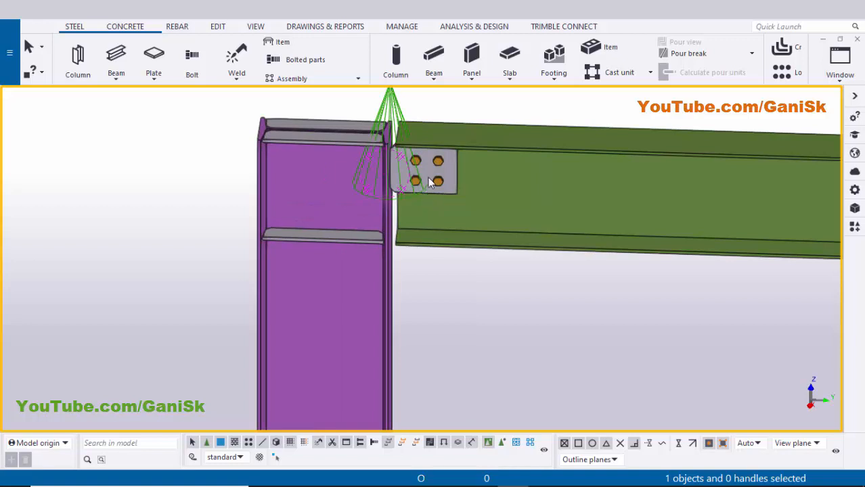
pyautogui.moveTo(407, 201); pyautogui.dragTo(393, 230, button='middle')
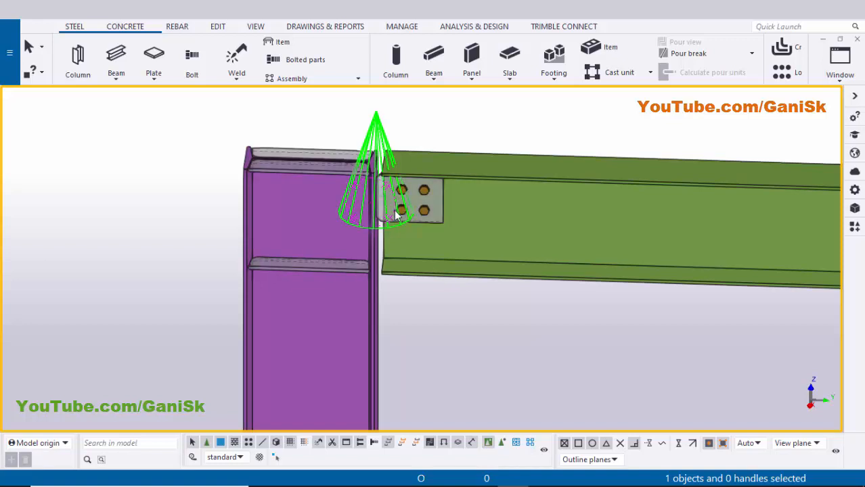
pyautogui.moveTo(429, 215); pyautogui.dragTo(430, 235, button='middle')
pyautogui.scroll(1, 428, 234)
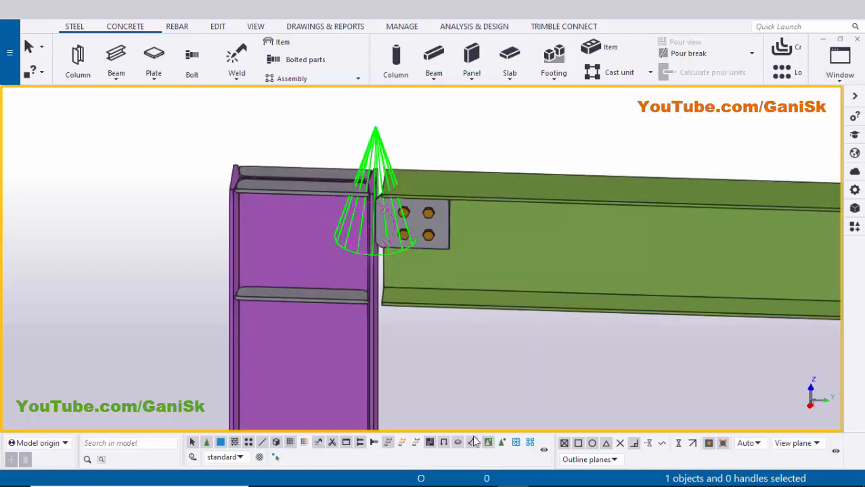
pyautogui.click(483, 476)
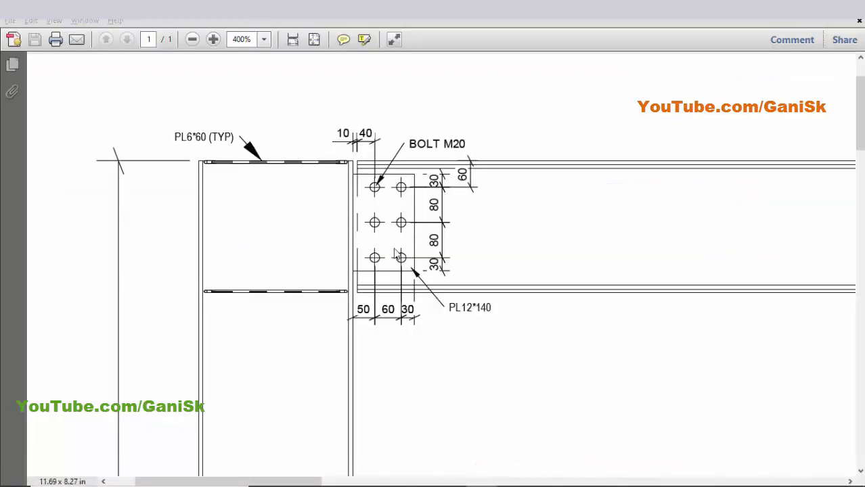
pyautogui.hotkey('alt', 'Tab')
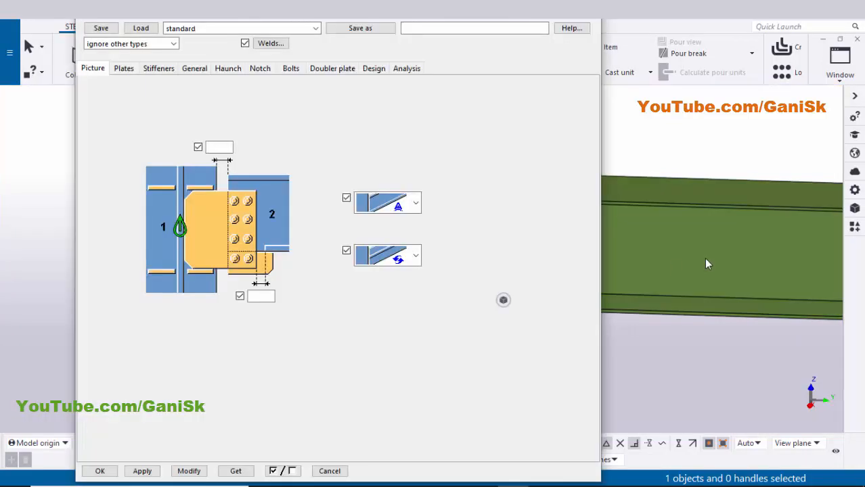
# Inspect the beam end at the column, check the required gap in the PDF detail, and return to the connection's properties
pyautogui.scroll(-5, 702, 257)
pyautogui.moveTo(683, 262); pyautogui.dragTo(701, 263, button='middle')
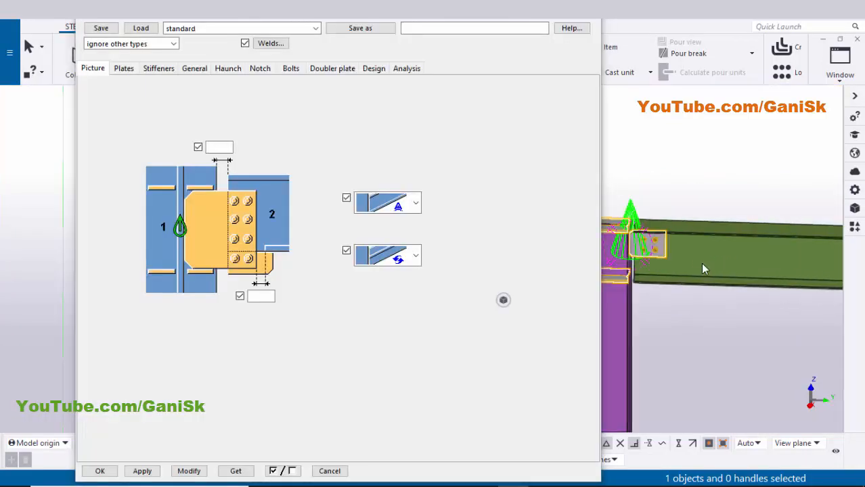
pyautogui.scroll(8, 660, 250)
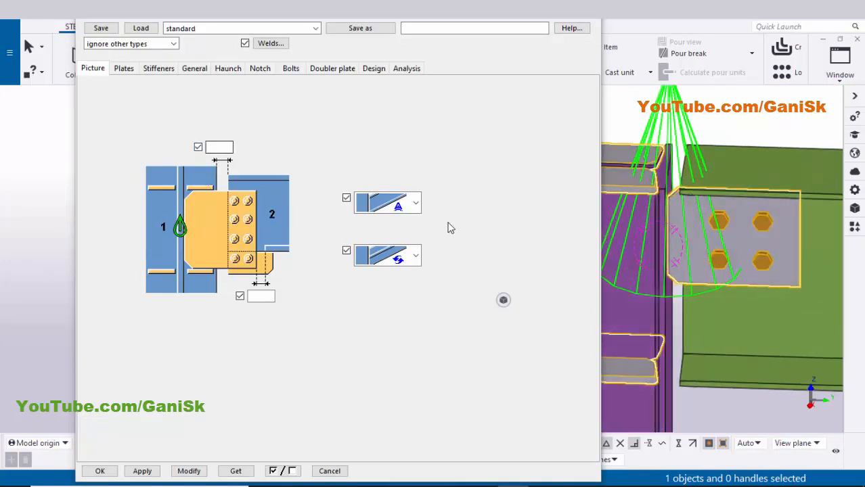
pyautogui.hotkey('alt', 'Tab')
pyautogui.keyDown('ctrl'); pyautogui.scroll(4, 360, 167); pyautogui.keyUp('ctrl')
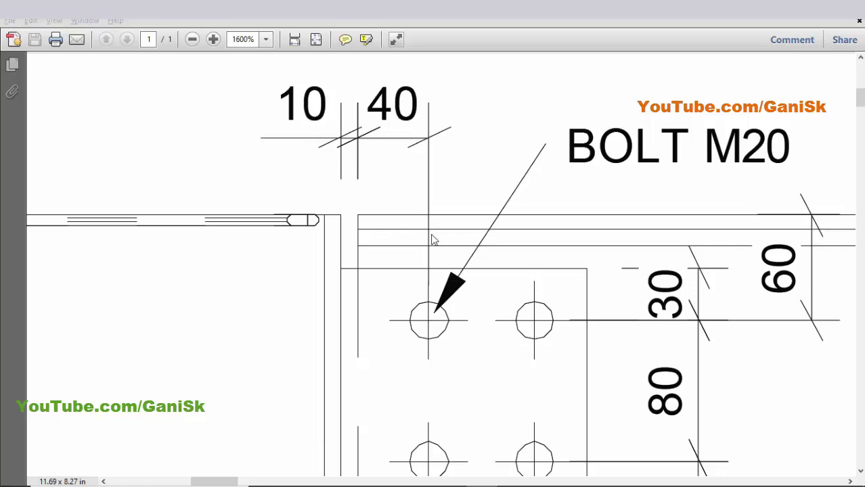
pyautogui.hotkey('alt', 'Tab')
# Set the gap between the column and the beam end to 10 mm and modify the connection
pyautogui.scroll(3, 669, 175)
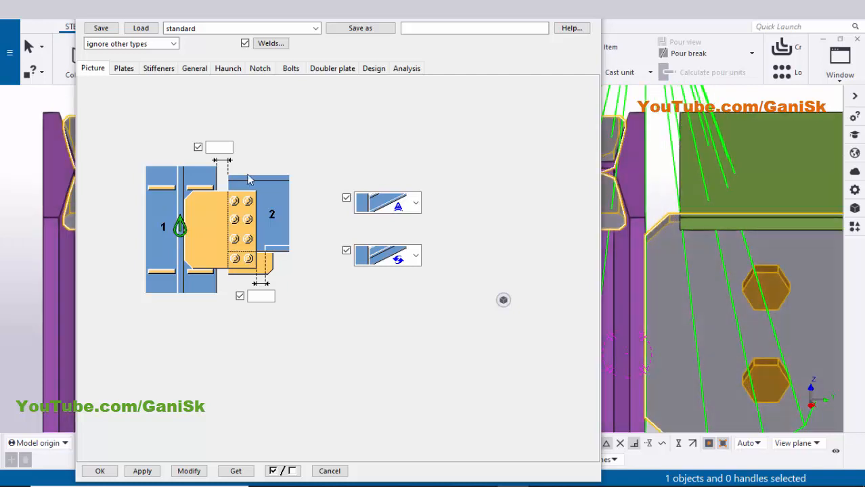
pyautogui.click(219, 147)
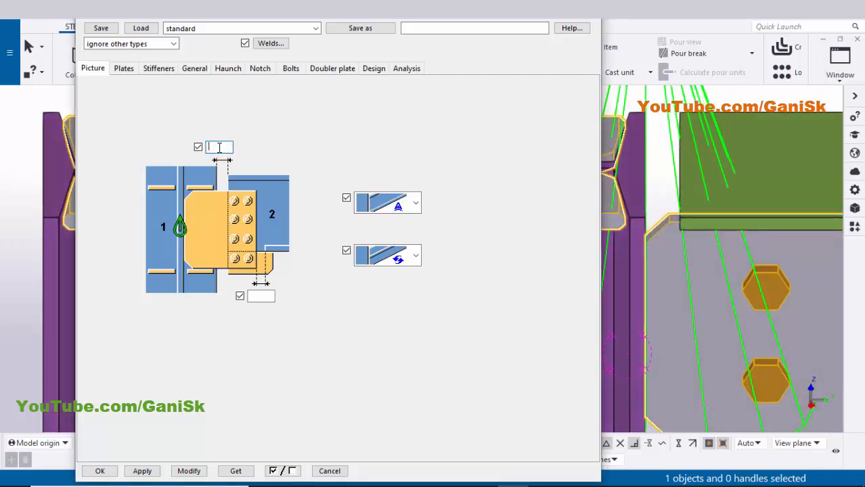
pyautogui.click(190, 471)
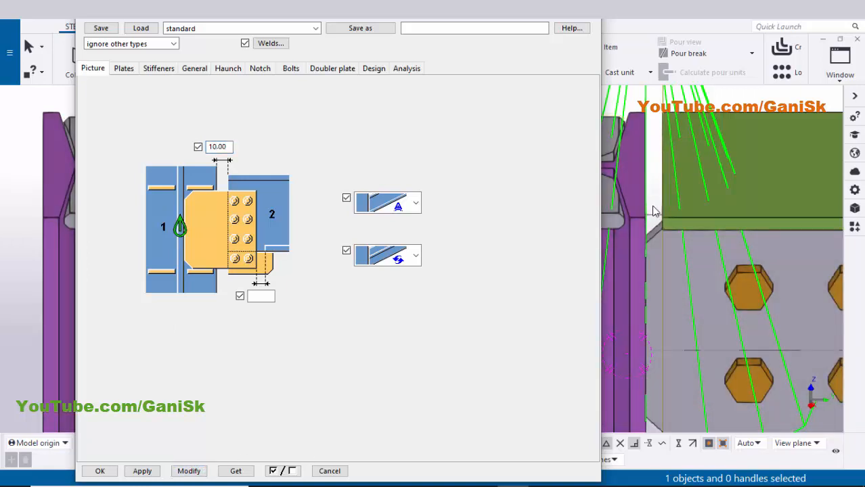
# Compare the tab plate's corners with the PDF detail, set its upper and lower corners to square without chamfers, and modify the connection
pyautogui.click(124, 68)
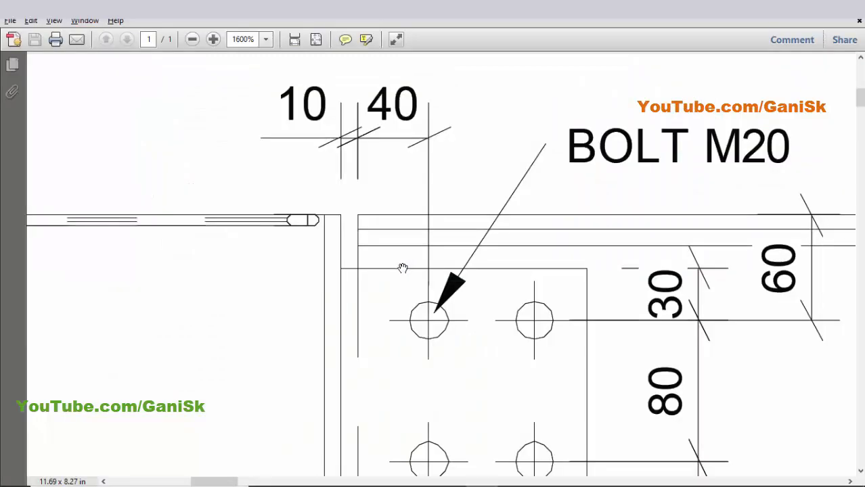
pyautogui.scroll(-3, 403, 268)
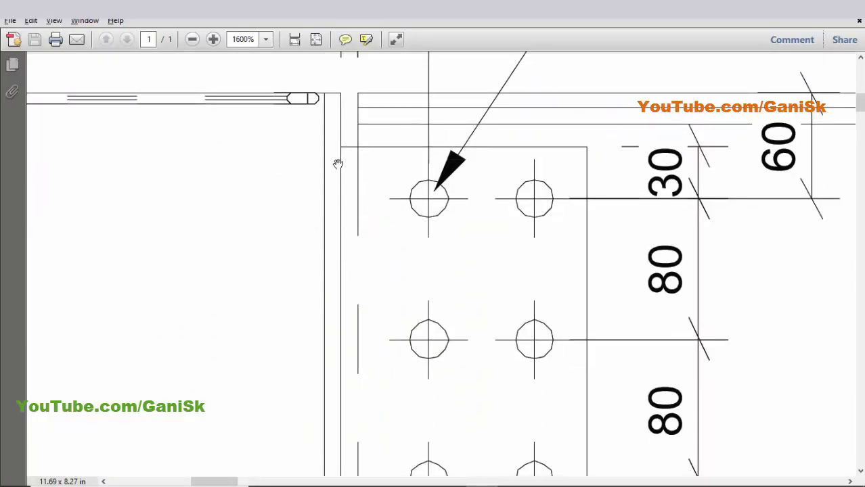
pyautogui.hotkey('alt', 'Tab')
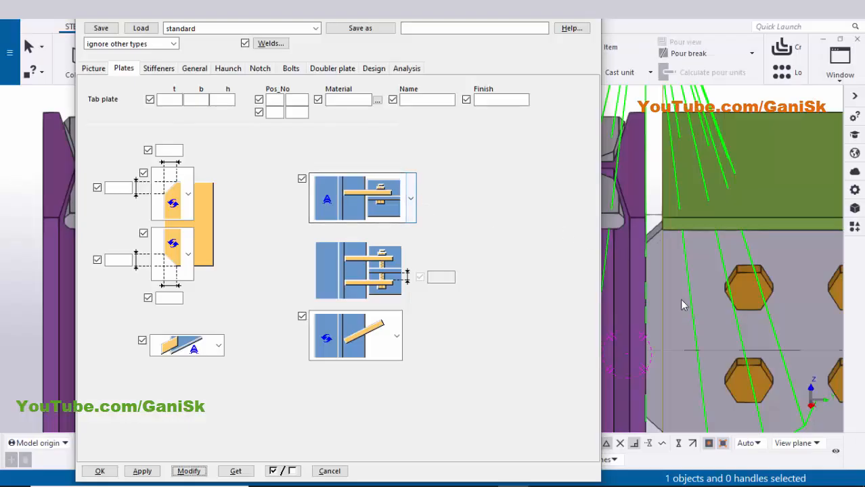
pyautogui.scroll(-1, 649, 244)
pyautogui.moveTo(654, 242); pyautogui.dragTo(655, 196, button='middle')
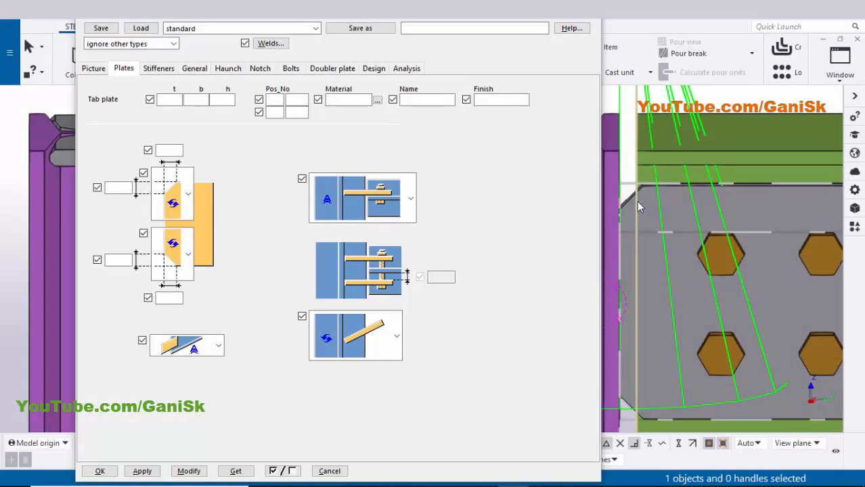
pyautogui.scroll(2, 630, 198)
pyautogui.scroll(-3, 632, 207)
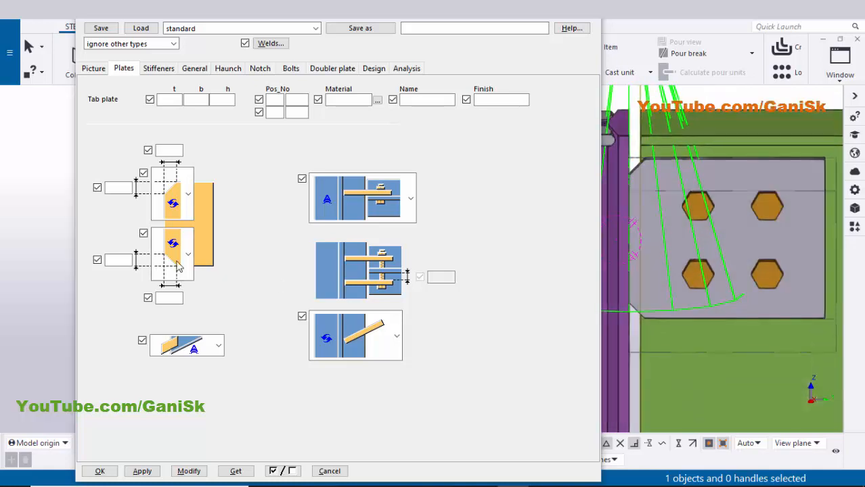
pyautogui.click(188, 194)
pyautogui.click(182, 100)
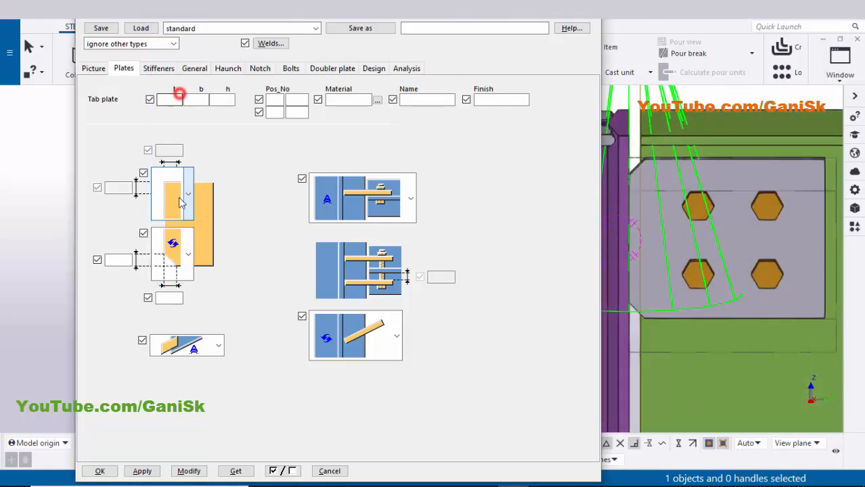
pyautogui.click(188, 254)
pyautogui.click(179, 98)
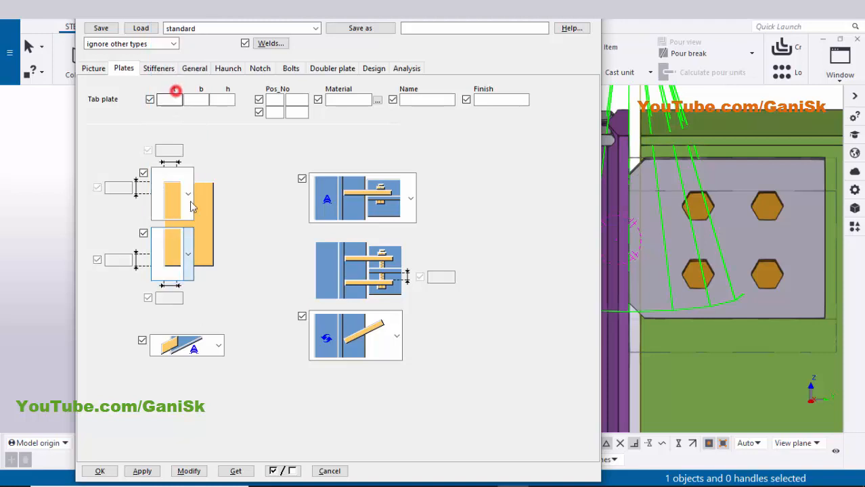
pyautogui.click(189, 472)
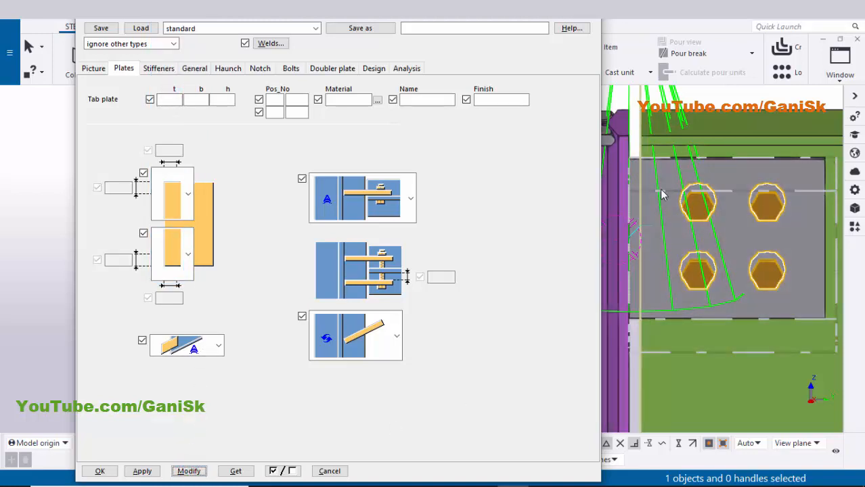
# Check the plate size in the PDF detail, set the tab plate's thickness to 12 mm, and modify the connection
pyautogui.scroll(3, 667, 216)
pyautogui.scroll(-3, 689, 254)
pyautogui.keyDown('ctrl'); pyautogui.moveTo(701, 276); pyautogui.dragTo(621, 272, button='middle'); pyautogui.keyUp('ctrl')
pyautogui.keyDown('ctrl'); pyautogui.moveTo(829, 312); pyautogui.dragTo(787, 312, button='middle'); pyautogui.keyUp('ctrl')
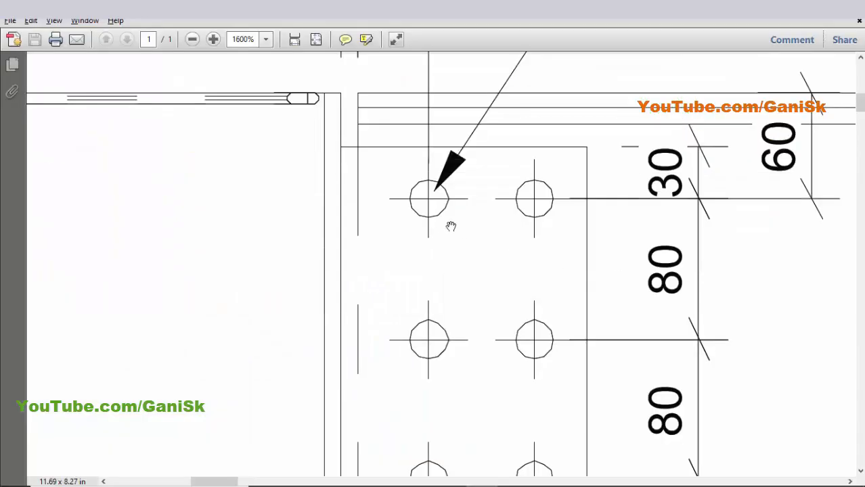
pyautogui.keyDown('ctrl'); pyautogui.scroll(-3, 477, 236); pyautogui.keyUp('ctrl')
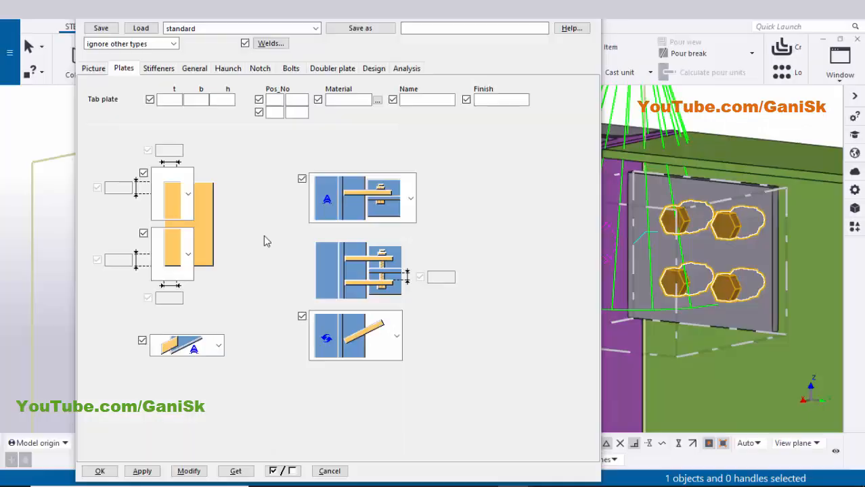
pyautogui.click(169, 100)
pyautogui.write('12')
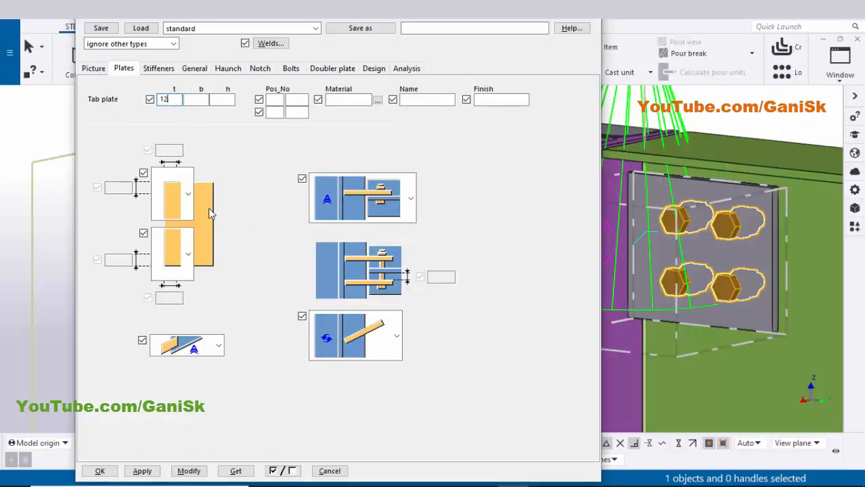
pyautogui.click(191, 471)
pyautogui.scroll(3, 770, 304)
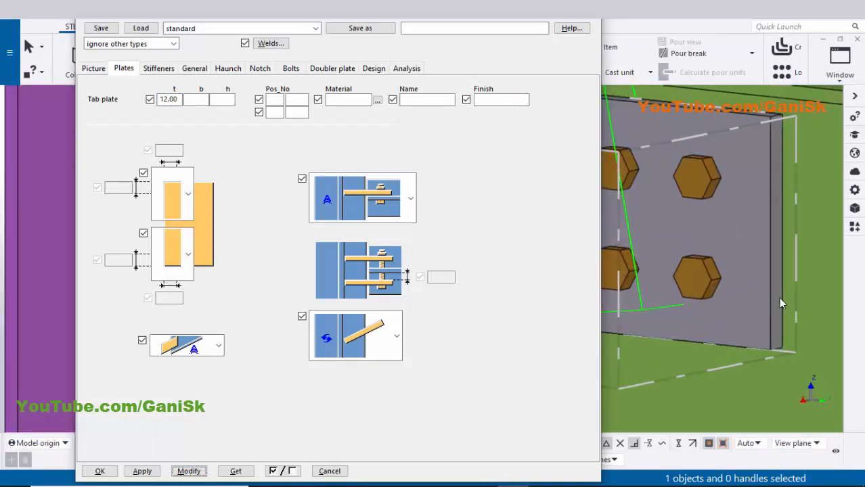
pyautogui.scroll(-4, 782, 292)
# Check the bolt callout in the PDF detail, set the bolt size to 20 and the tolerance to 2 mm, and modify the connection
pyautogui.click(291, 69)
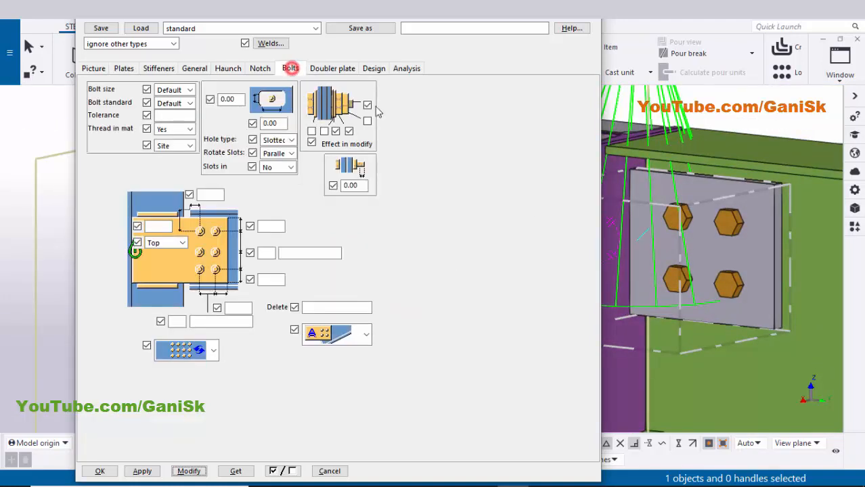
pyautogui.scroll(-2, 738, 264)
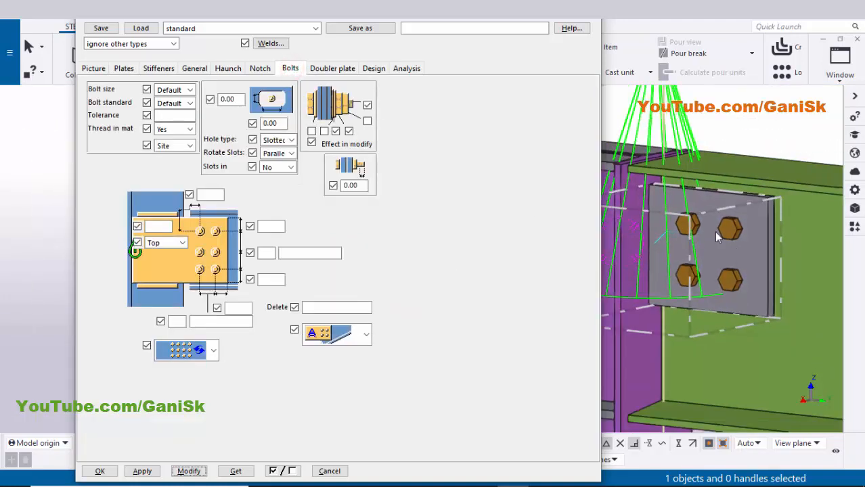
pyautogui.hotkey('alt', 'Tab')
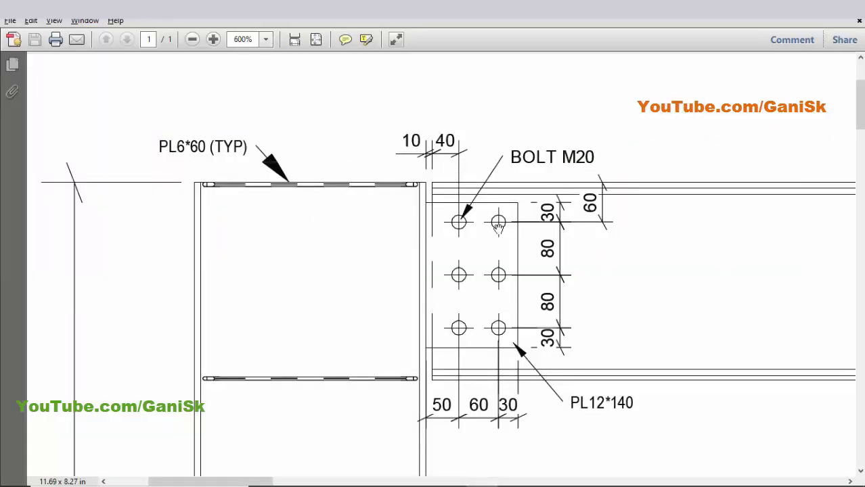
pyautogui.hotkey('alt', 'Tab')
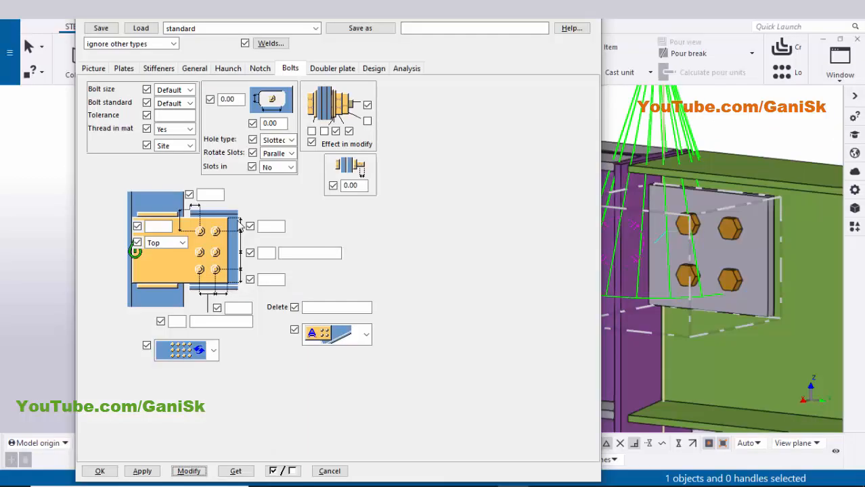
pyautogui.click(184, 88)
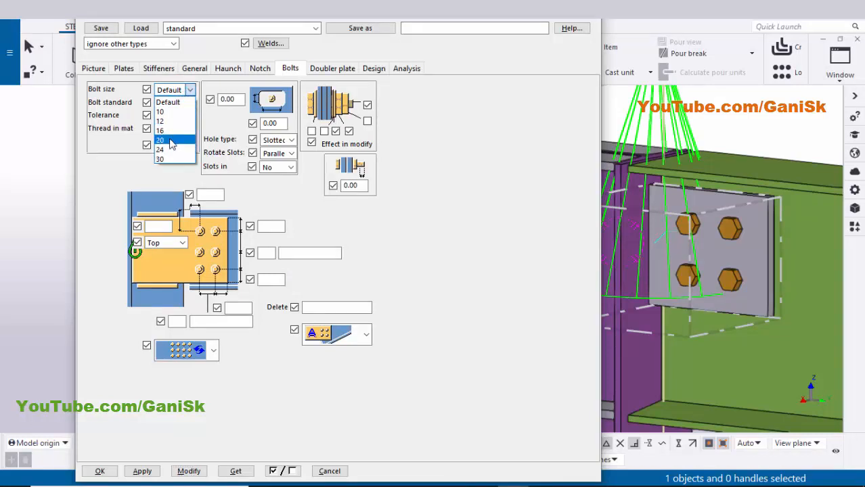
pyautogui.click(169, 140)
pyautogui.click(164, 117)
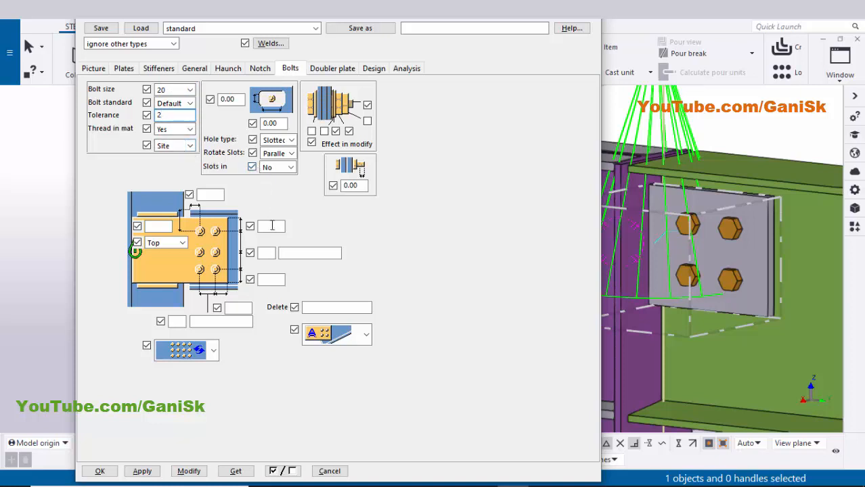
pyautogui.click(189, 471)
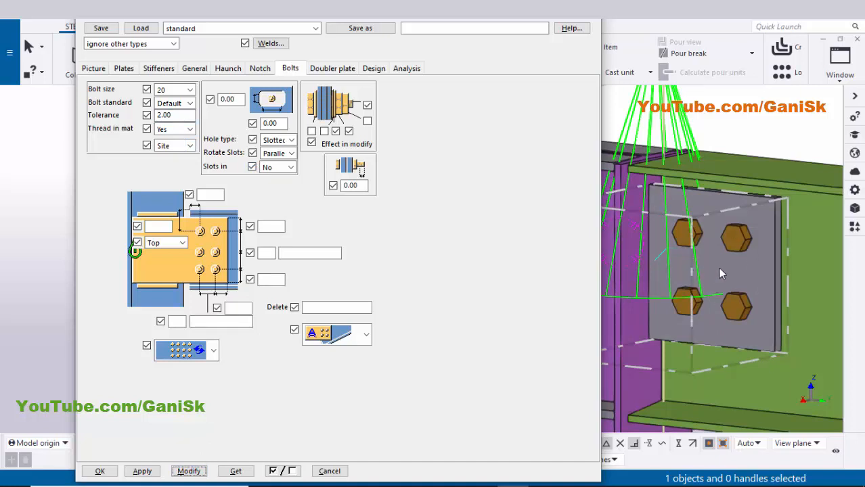
# Set the first bolt row's vertical distance to 60 mm, measured from the top of the beam as in the PDF detail, and modify the connection
pyautogui.keyDown('ctrl'); pyautogui.moveTo(710, 268); pyautogui.dragTo(740, 252, button='middle'); pyautogui.keyUp('ctrl')
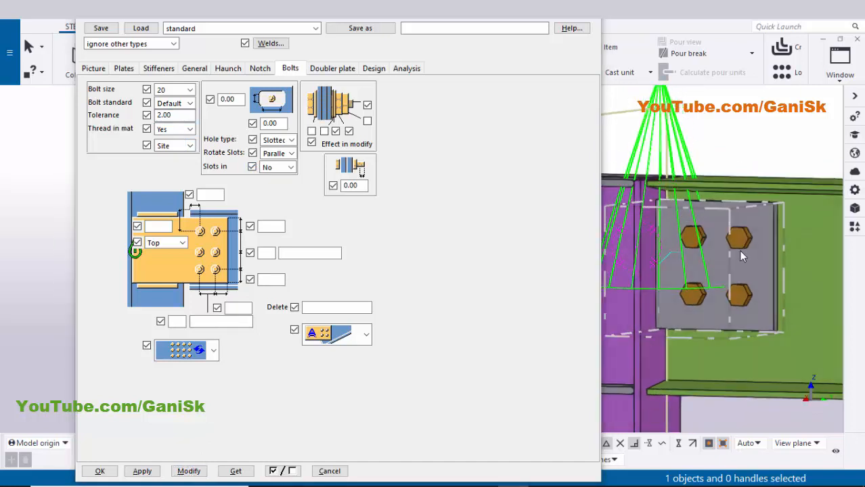
pyautogui.hotkey('alt', 'Tab')
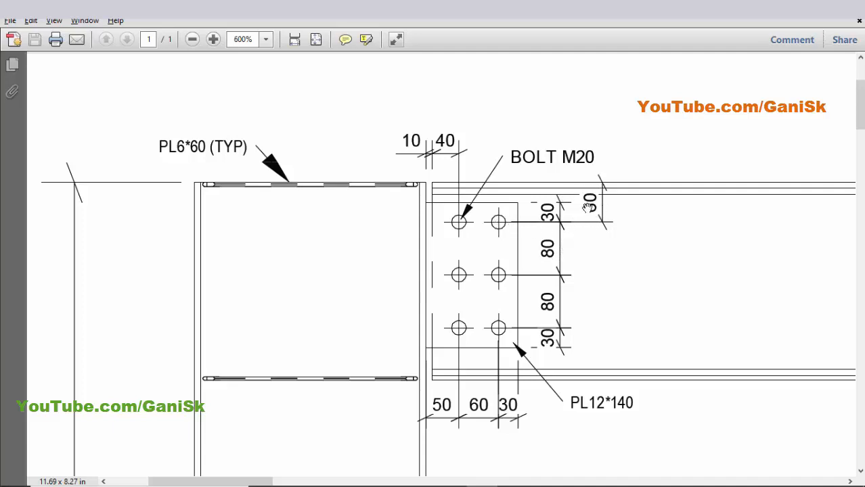
pyautogui.hotkey('alt', 'Tab')
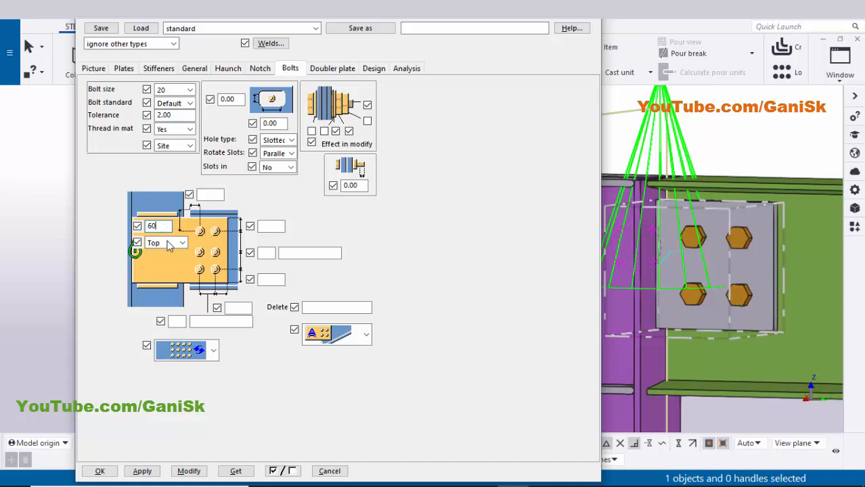
pyautogui.click(189, 471)
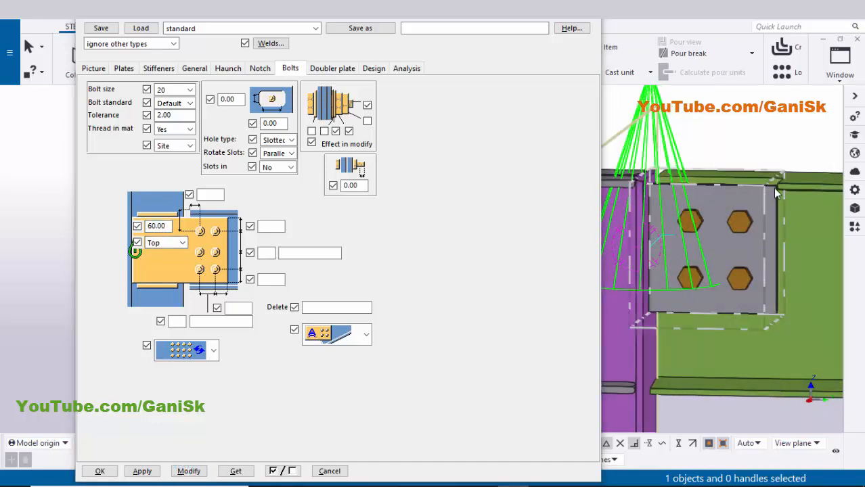
pyautogui.scroll(2, 777, 194)
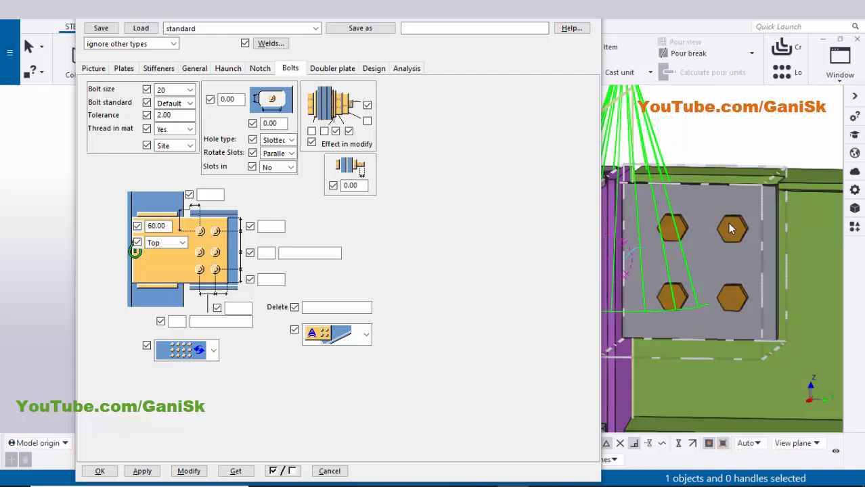
# Set the upper and lower vertical bolt edge distances of the tab plate to 30 mm each, following the PDF detail
pyautogui.hotkey('alt', 'Tab')
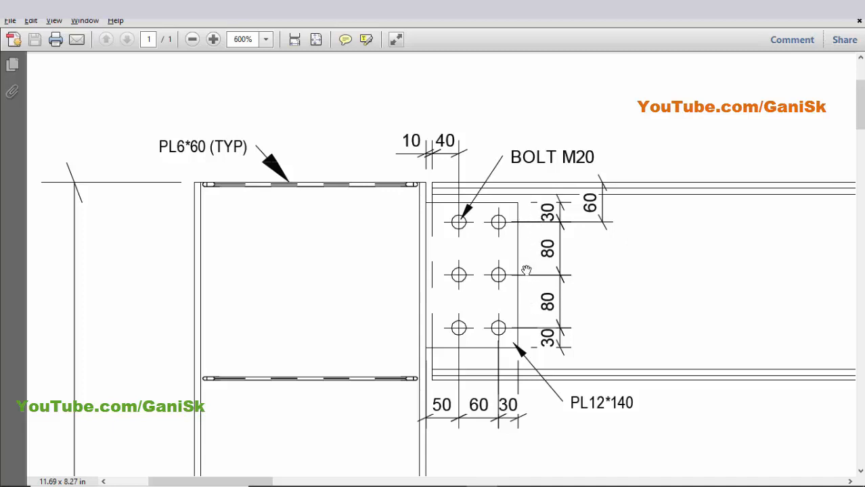
pyautogui.hotkey('alt', 'Tab')
pyautogui.click(271, 227)
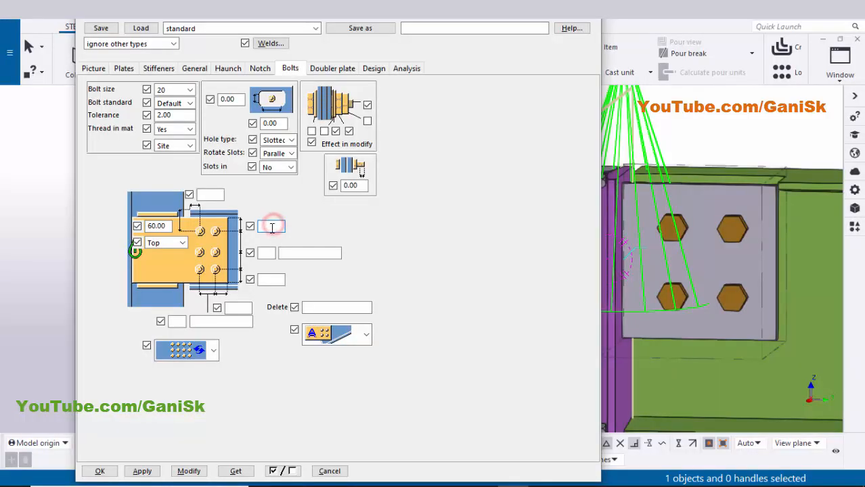
pyautogui.write('30')
pyautogui.click(274, 278)
pyautogui.write('3')
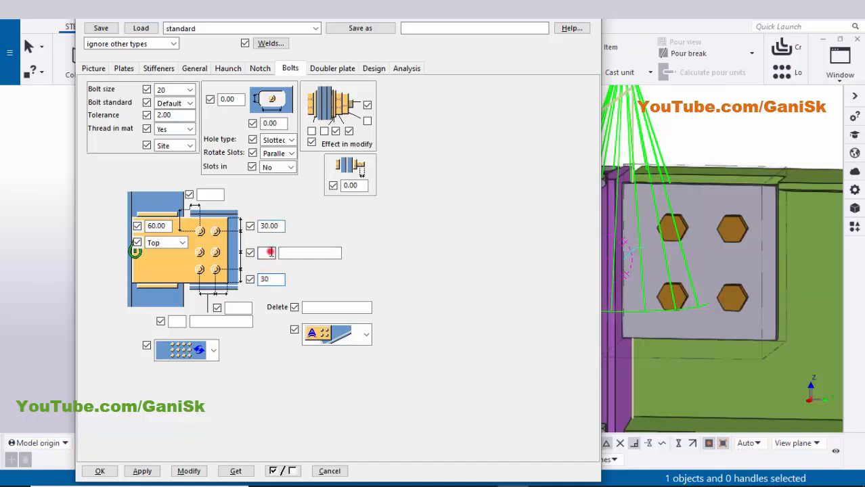
# Set 3 bolt rows vertically with 80 mm spacing according to the PDF detail and modify the connection
pyautogui.hotkey('alt', 'Tab')
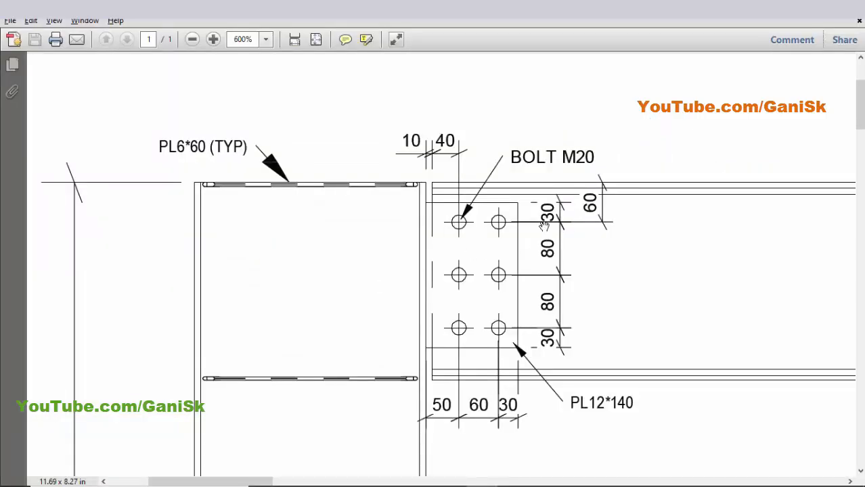
pyautogui.hotkey('alt', 'Tab')
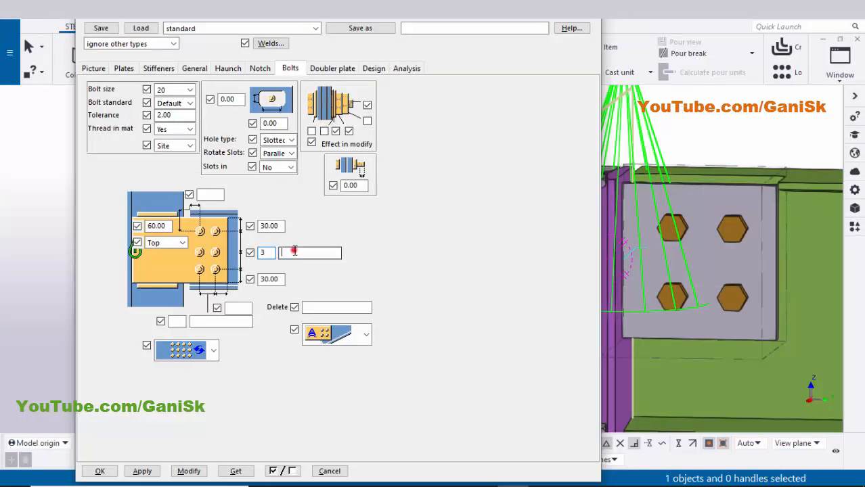
pyautogui.hotkey('alt', 'Tab')
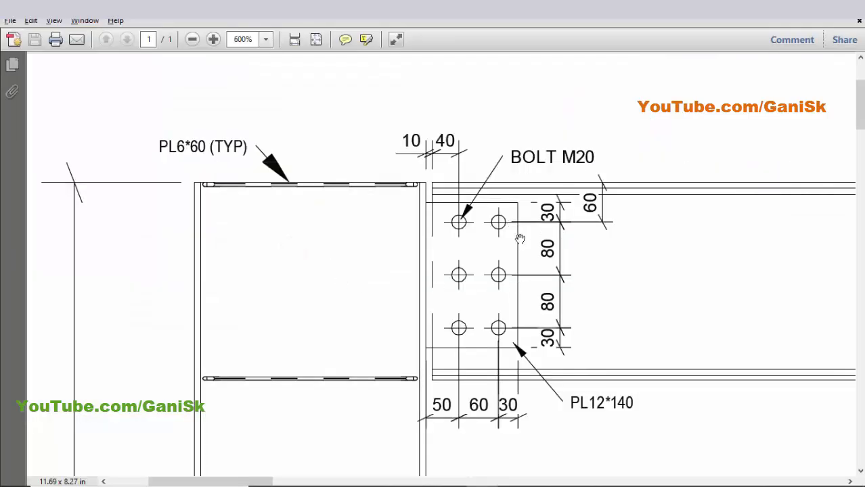
pyautogui.hotkey('alt', 'Tab')
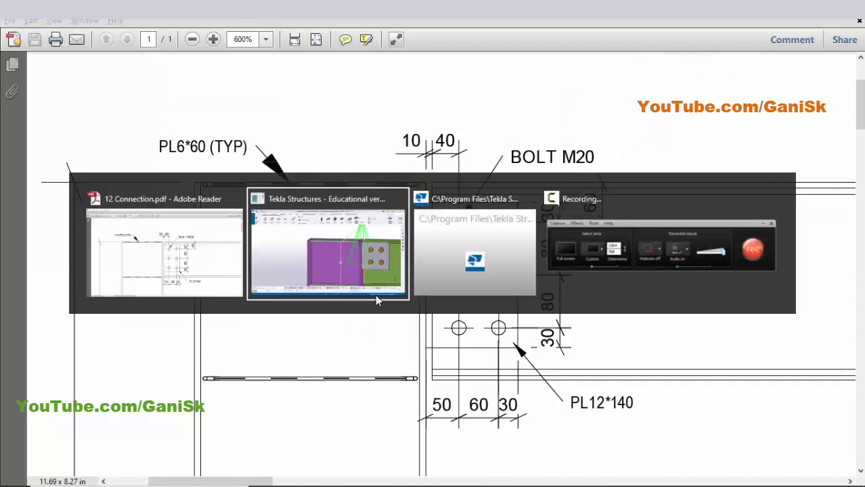
pyautogui.write('80')
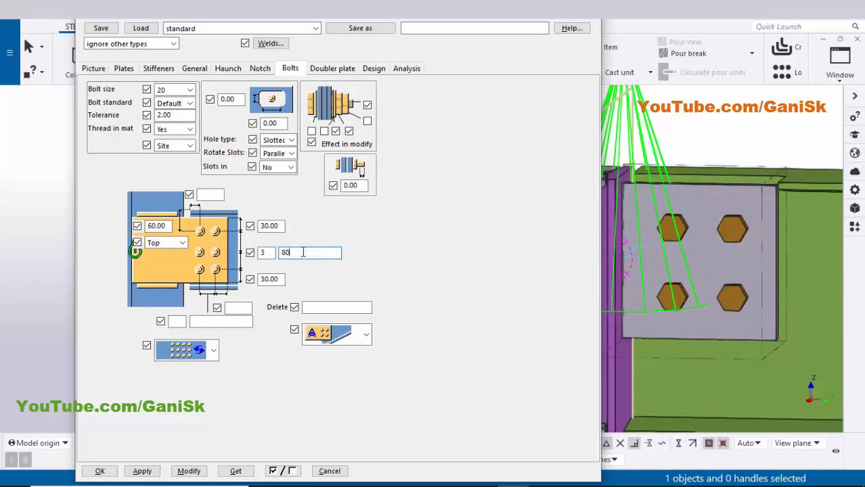
pyautogui.hotkey('alt', 'Tab')
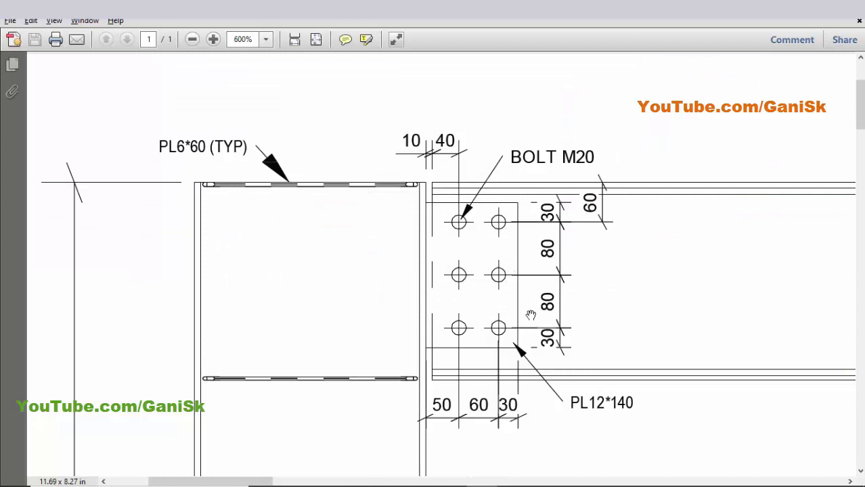
pyautogui.hotkey('alt', 'Tab')
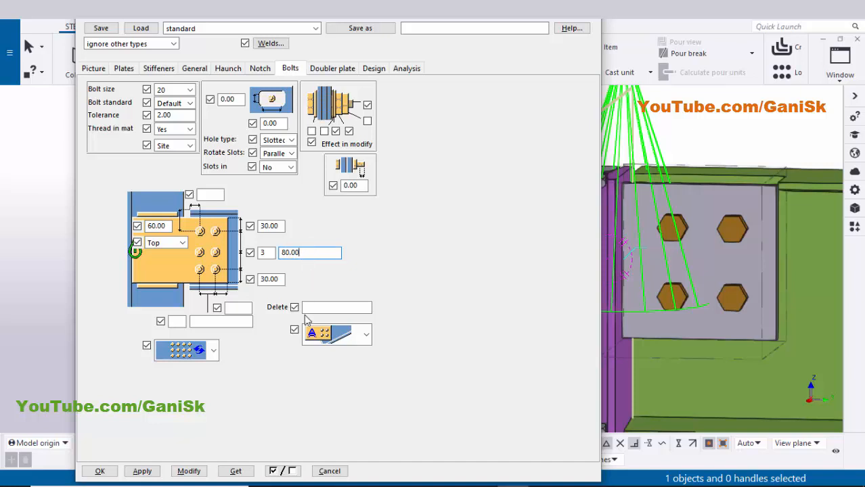
pyautogui.click(188, 471)
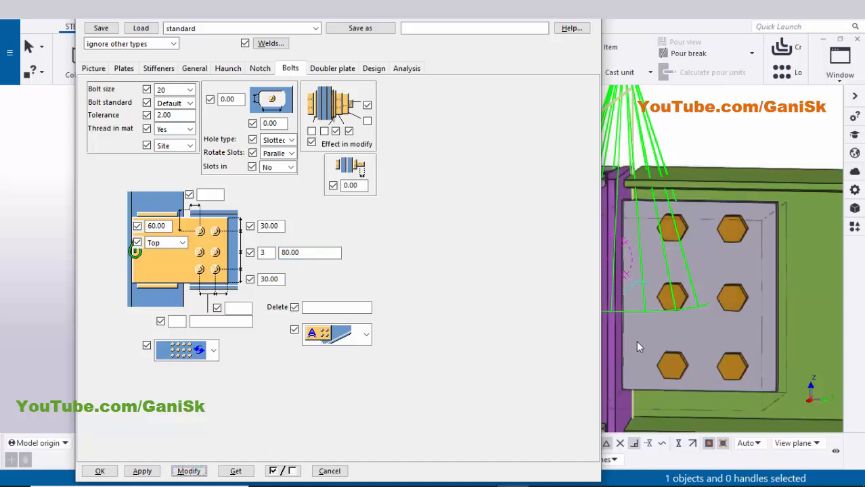
# Set the horizontal distance from the beam end to the first bolt column to 40 mm, following the PDF detail
pyautogui.moveTo(737, 305); pyautogui.dragTo(718, 289, button='middle')
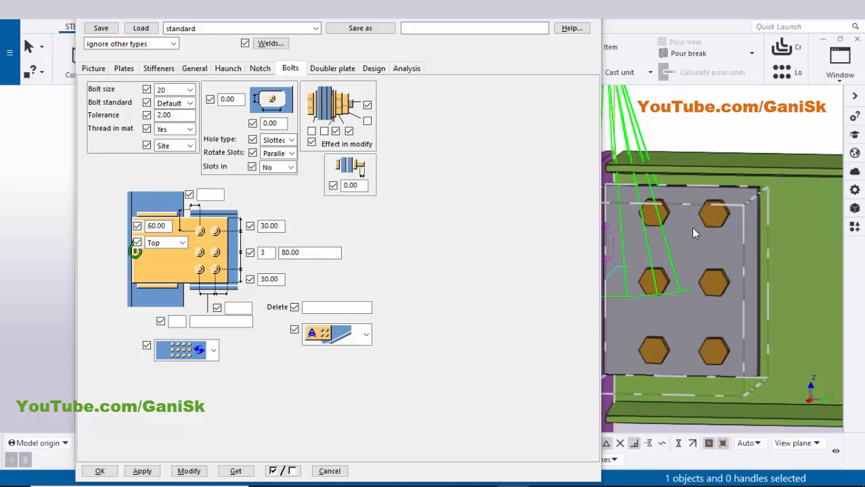
pyautogui.moveTo(689, 258)
pyautogui.keyDown('ctrl'); pyautogui.mouseDown(button='middle')
pyautogui.moveTo(709, 214)
pyautogui.moveTo(704, 257)
pyautogui.mouseUp(button='middle'); pyautogui.keyUp('ctrl')
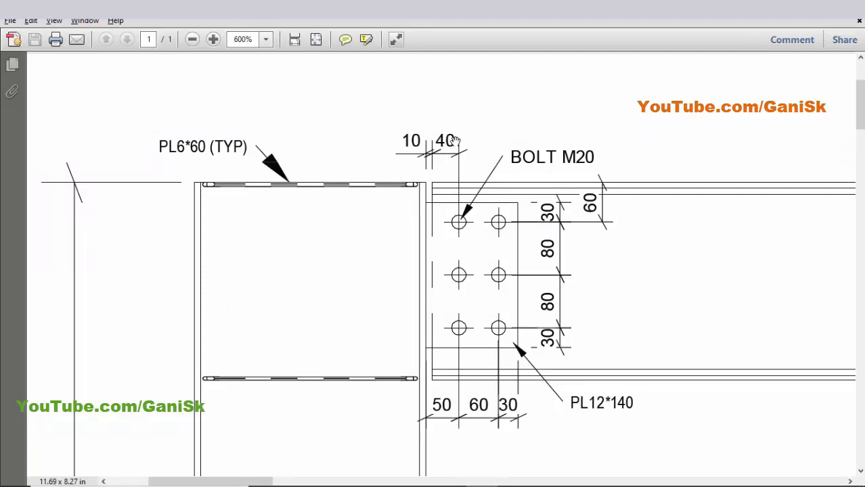
pyautogui.hotkey('alt', 'Tab')
pyautogui.click(212, 195)
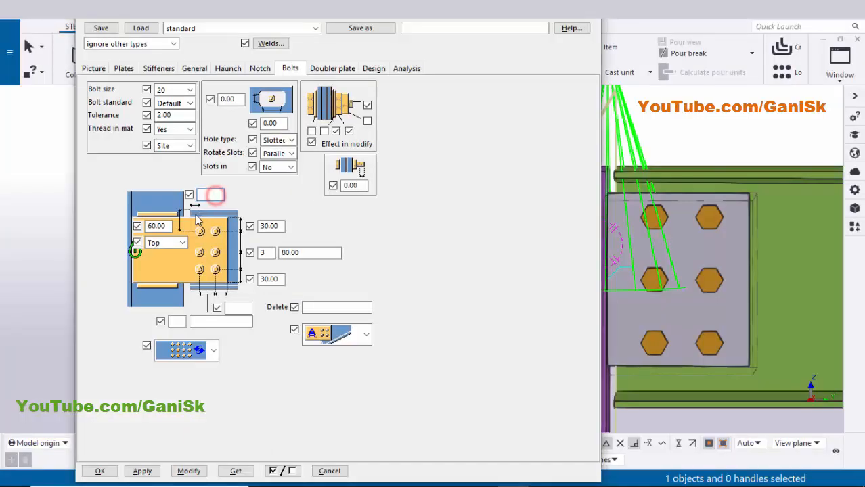
pyautogui.click(211, 194)
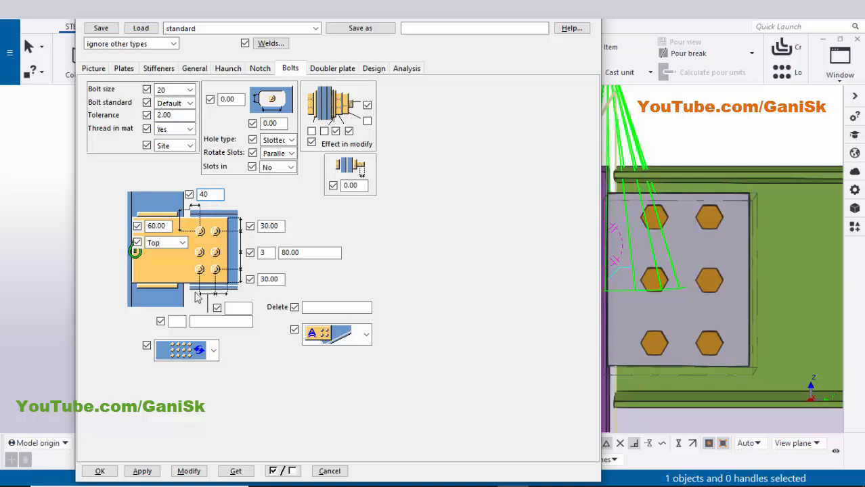
# Set 2 bolt columns horizontally with 60 mm spacing, following the PDF detail
pyautogui.click(177, 321)
pyautogui.hotkey('alt', 'Tab')
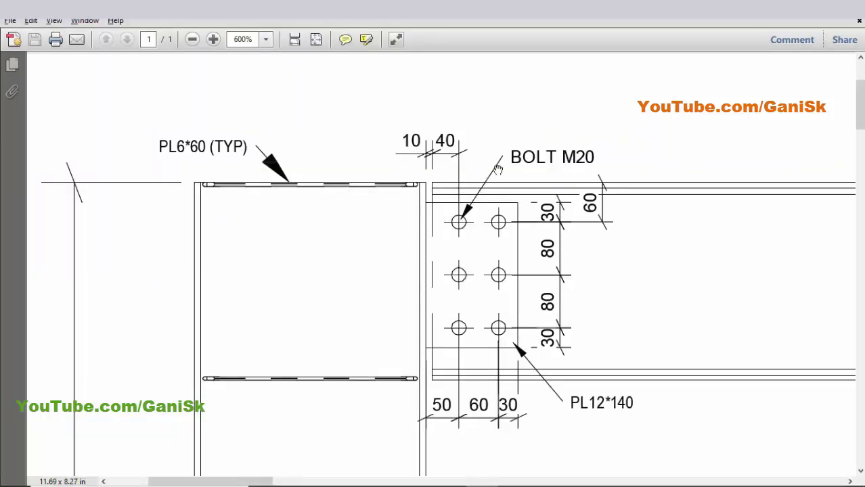
pyautogui.hotkey('alt', 'Tab')
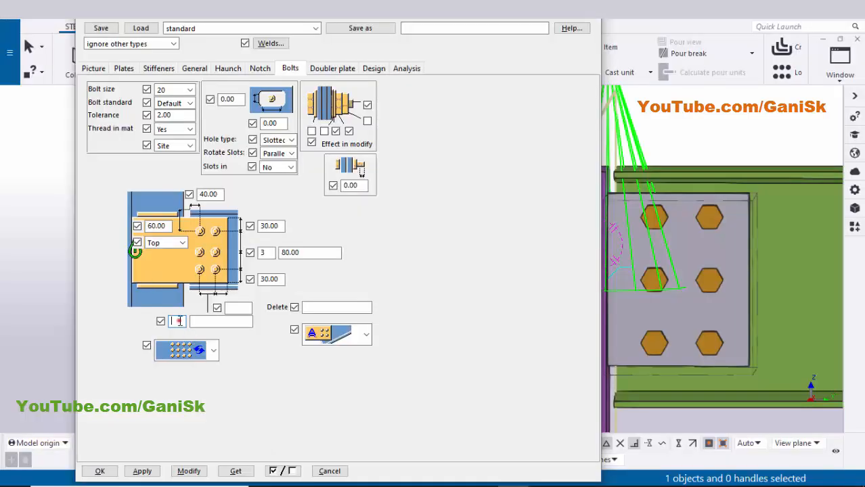
pyautogui.write('2')
pyautogui.click(207, 322)
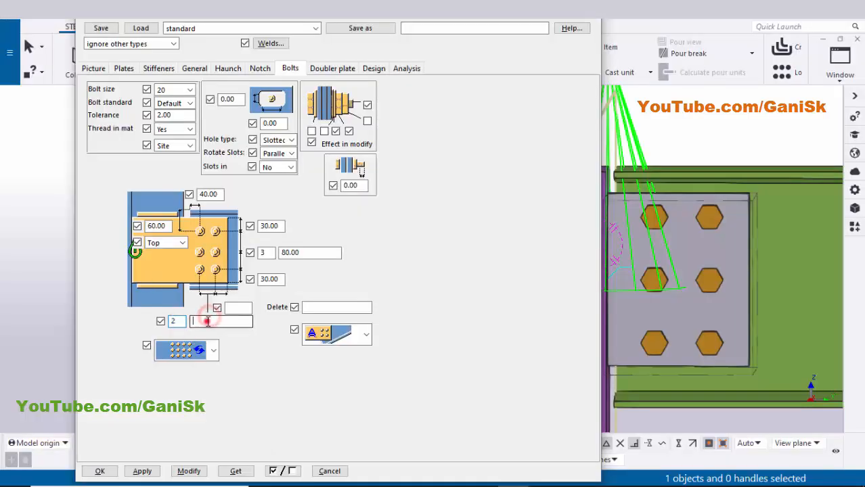
pyautogui.hotkey('alt', 'Tab')
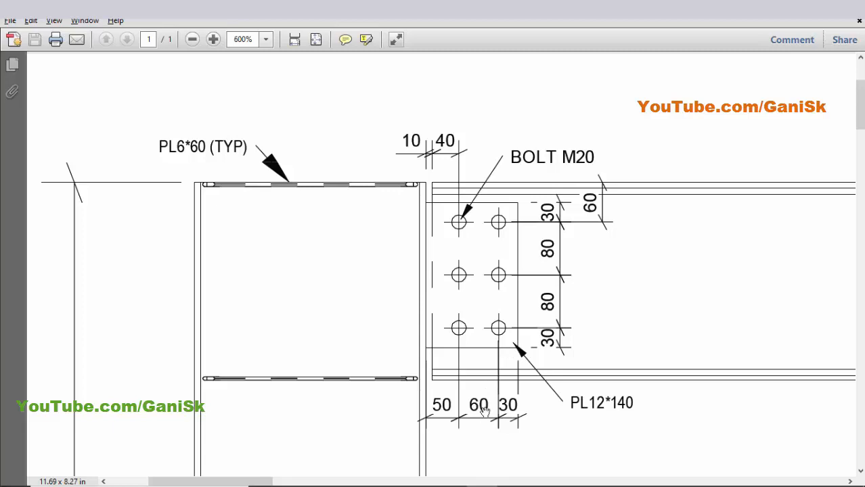
pyautogui.hotkey('alt', 'Tab')
pyautogui.click(201, 320)
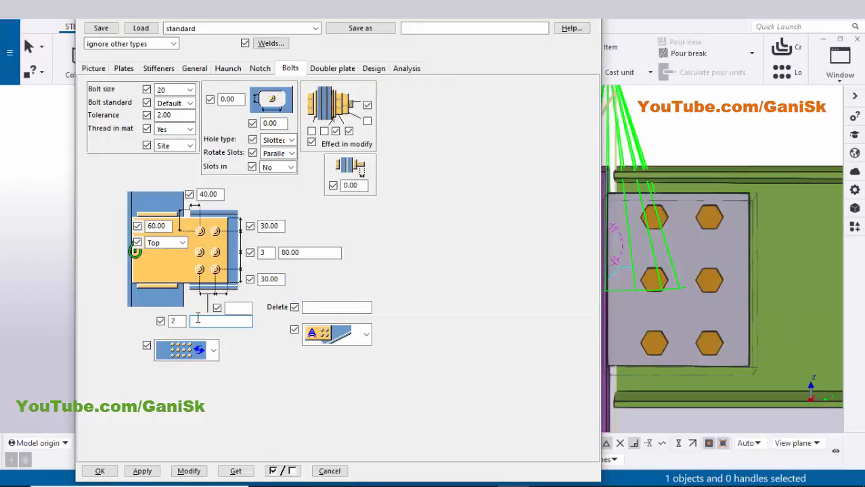
# Set the tab plate's horizontal bolt edge distance to 30 mm as in the PDF detail and modify the connection
pyautogui.hotkey('alt', 'Tab')
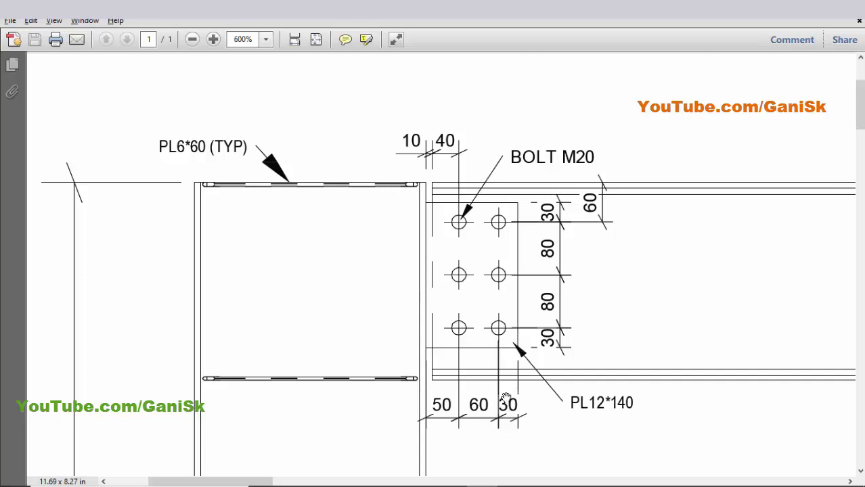
pyautogui.hotkey('alt', 'Tab')
pyautogui.click(242, 308)
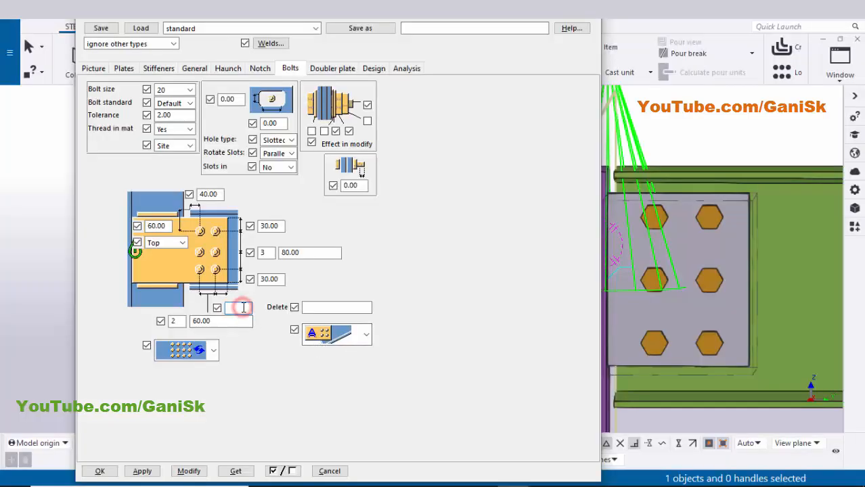
pyautogui.write('30')
pyautogui.click(192, 470)
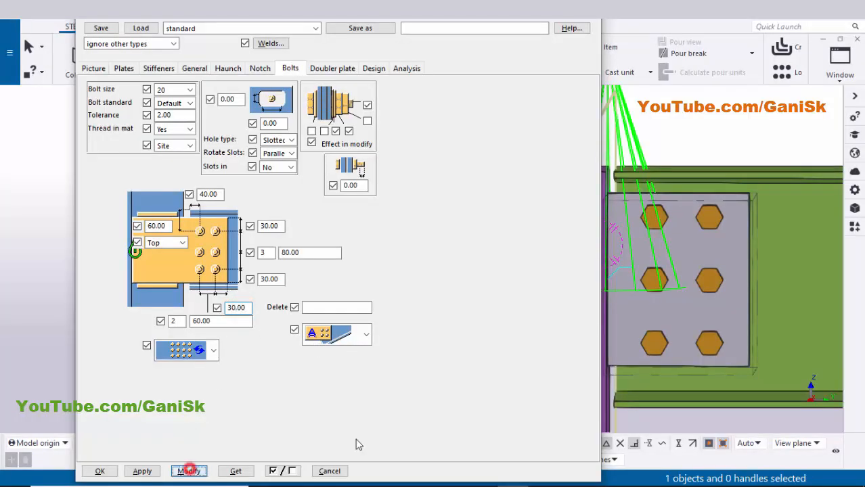
pyautogui.scroll(-2, 678, 320)
pyautogui.keyDown('ctrl'); pyautogui.moveTo(678, 322); pyautogui.dragTo(690, 232, button='middle'); pyautogui.keyUp('ctrl')
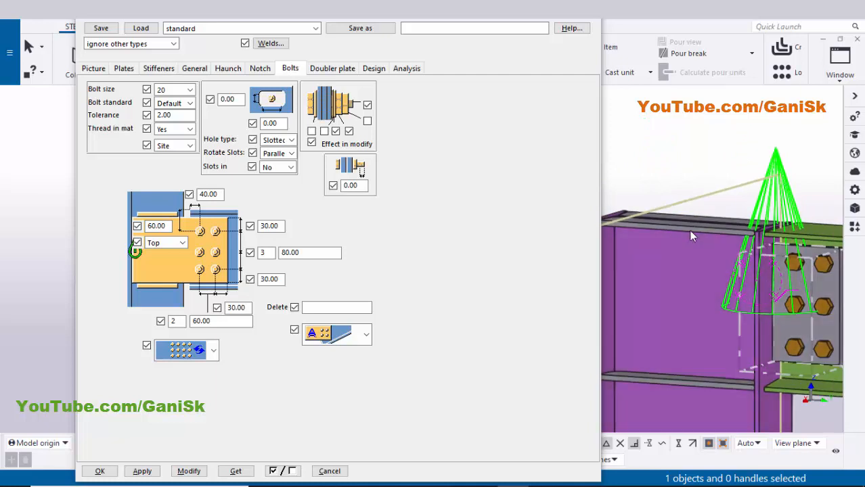
# Set the thickness of all four column stiffeners (top and bottom, NS and FS) to 6 mm and modify the connection
pyautogui.click(159, 69)
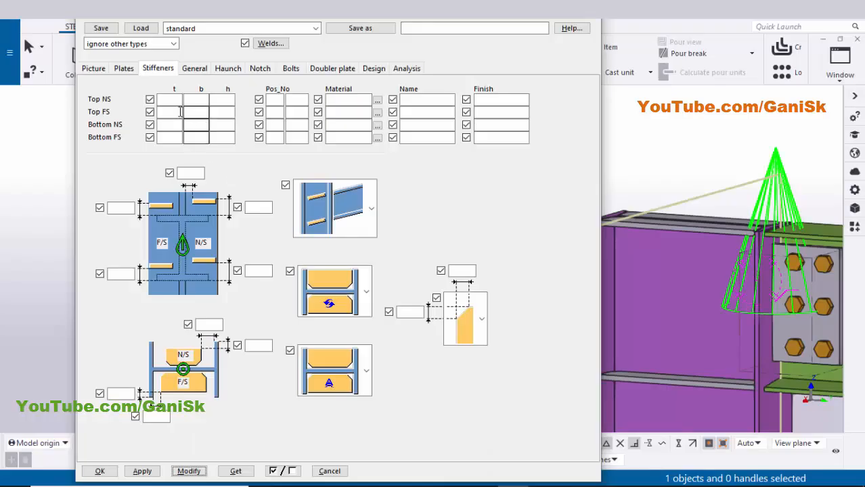
pyautogui.click(174, 101)
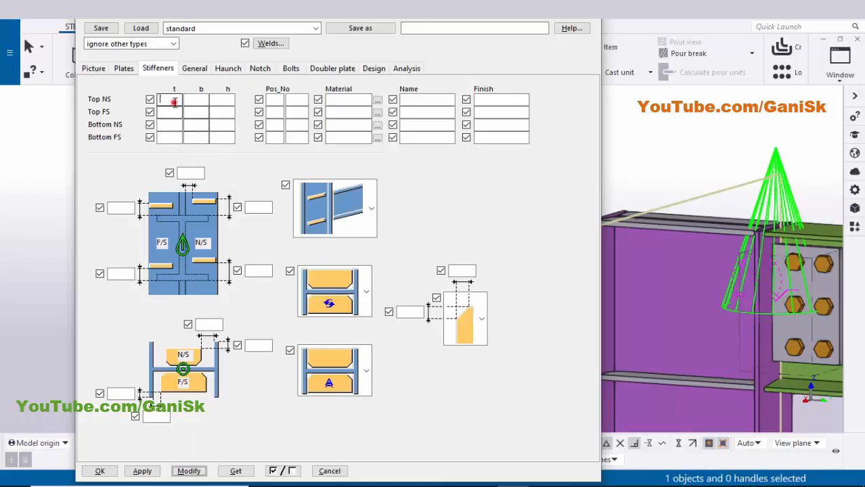
pyautogui.write('6')
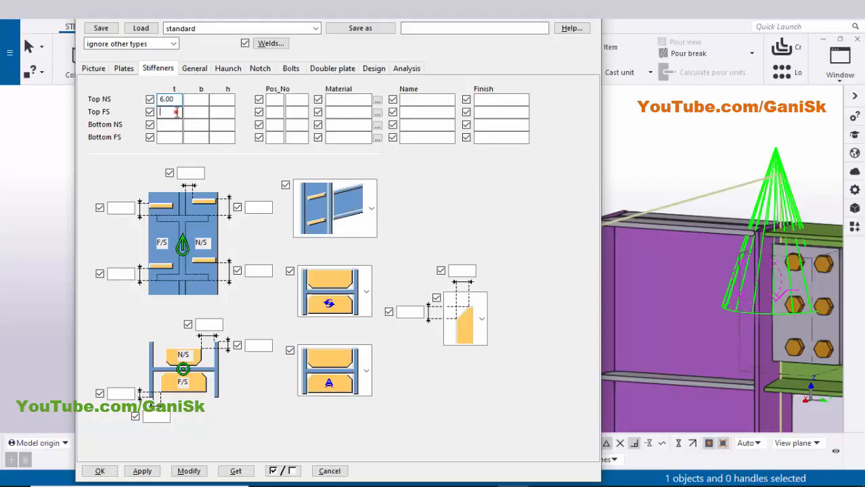
pyautogui.click(174, 111)
pyautogui.write('6')
pyautogui.click(169, 124)
pyautogui.write('6')
pyautogui.click(167, 136)
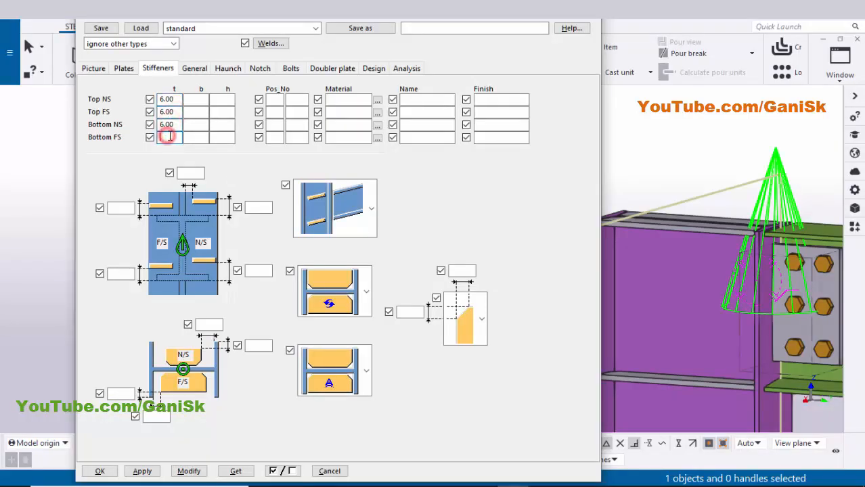
pyautogui.write('6')
pyautogui.click(189, 471)
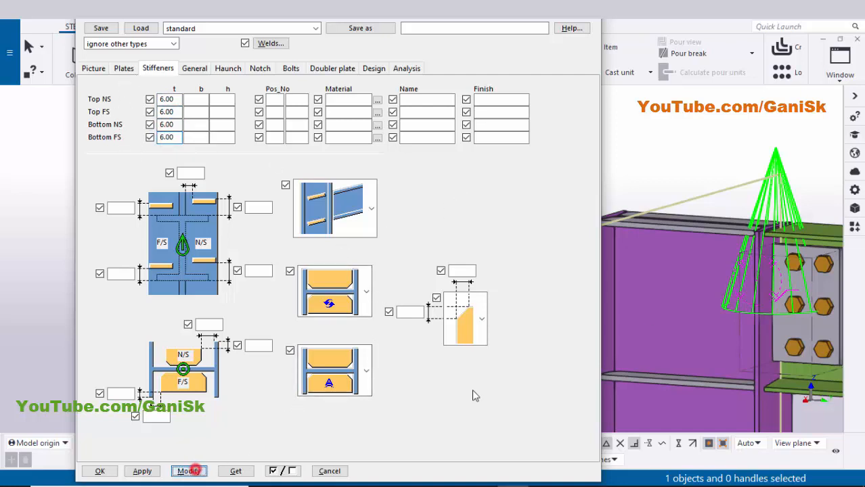
# Check the stiffener callout PL6*60 in the PDF, set the width of all four stiffeners to 60 mm and modify the connection
pyautogui.scroll(2, 682, 231)
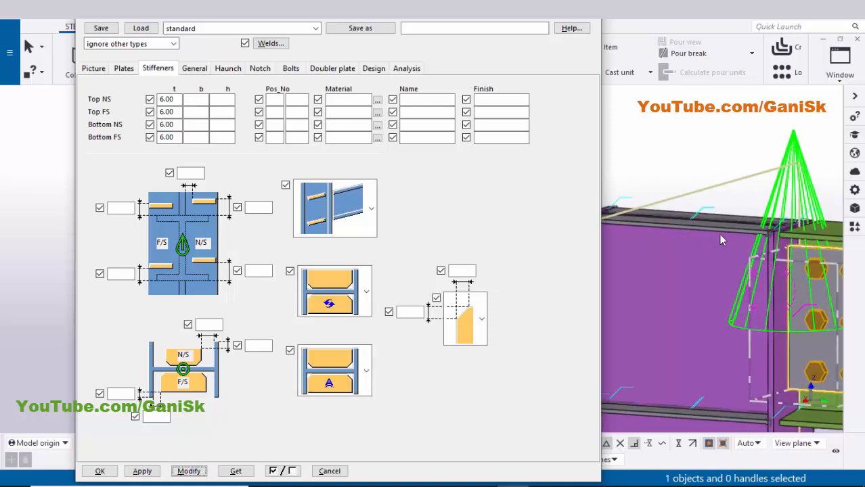
pyautogui.scroll(-5, 721, 237)
pyautogui.keyDown('ctrl'); pyautogui.moveTo(680, 224); pyautogui.dragTo(656, 224, button='middle'); pyautogui.keyUp('ctrl')
pyautogui.scroll(6, 652, 218)
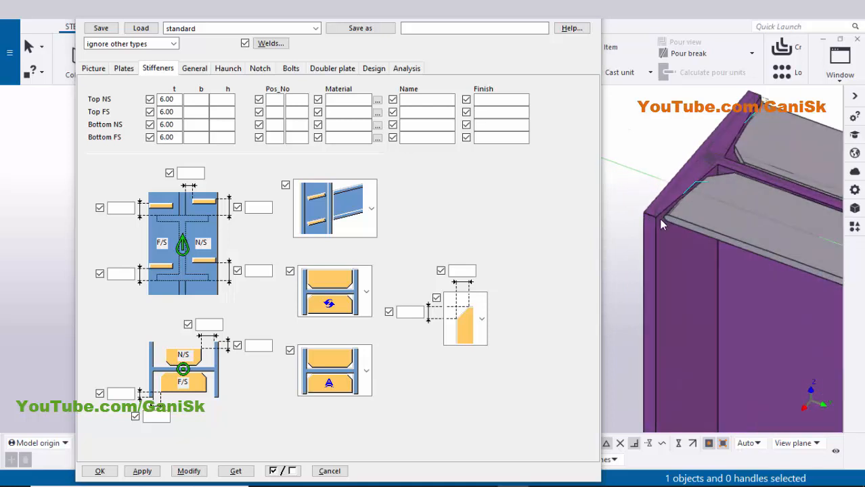
pyautogui.scroll(-3, 649, 218)
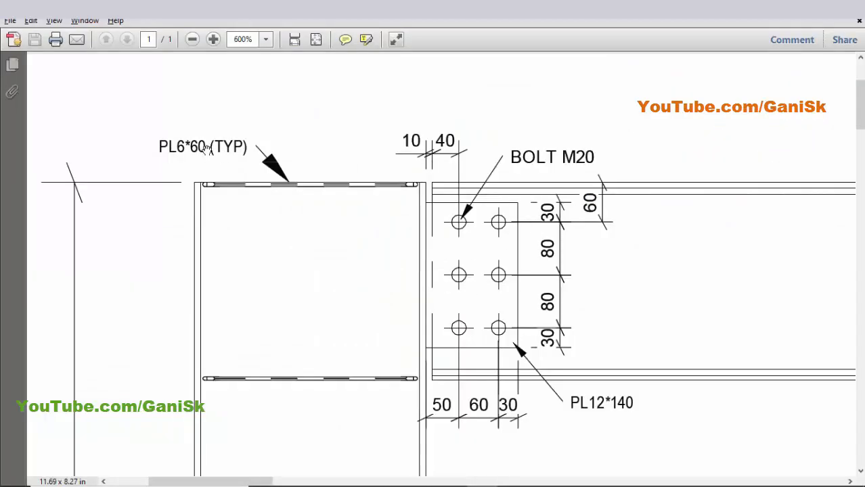
pyautogui.hotkey('alt', 'Tab')
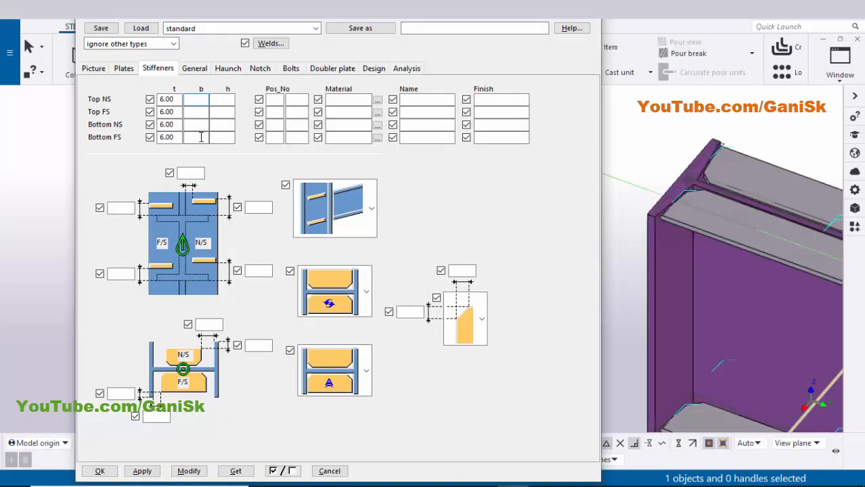
pyautogui.write('60')
pyautogui.click(194, 112)
pyautogui.write('60')
pyautogui.click(195, 125)
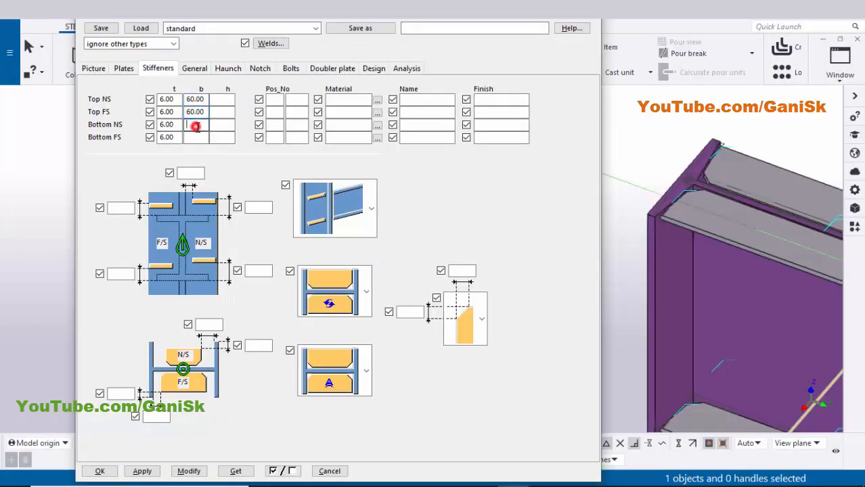
pyautogui.write('60')
pyautogui.click(199, 137)
pyautogui.write('60')
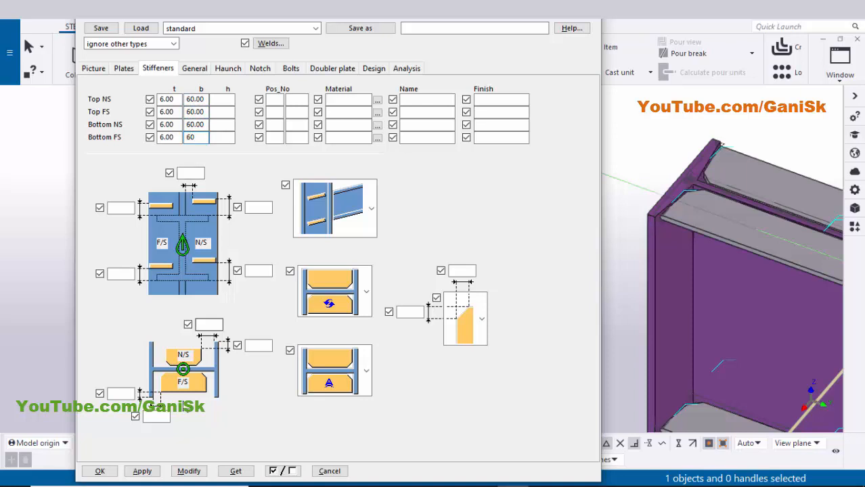
pyautogui.click(187, 470)
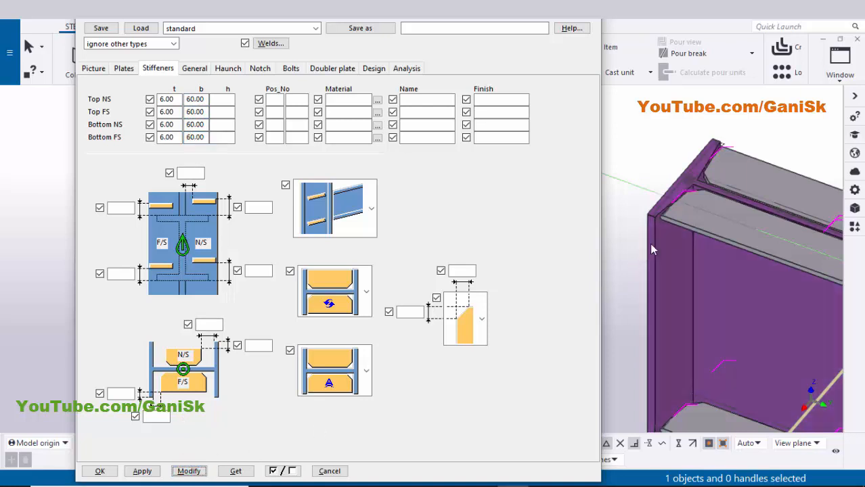
# Inspect the updated column stiffeners in the model and review their height settings
pyautogui.scroll(-2, 683, 245)
pyautogui.keyDown('ctrl'); pyautogui.moveTo(715, 263); pyautogui.dragTo(664, 277, button='middle'); pyautogui.keyUp('ctrl')
pyautogui.scroll(3, 766, 277)
pyautogui.click(225, 99)
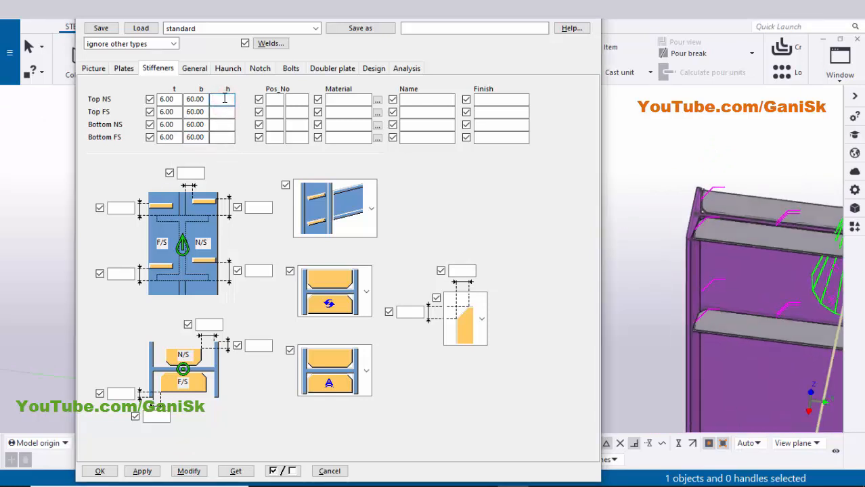
pyautogui.click(220, 124)
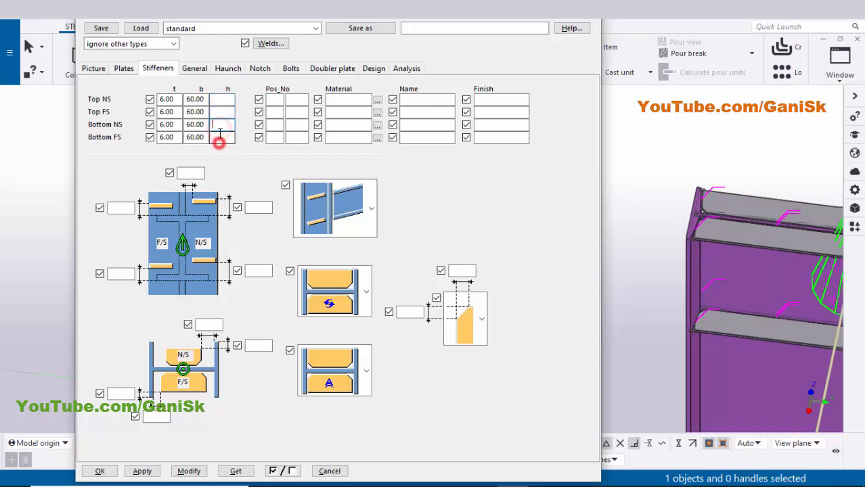
pyautogui.click(219, 137)
# Set the stiffener corner chamfer to 10 mm horizontally and 10 mm vertically and modify the connection
pyautogui.scroll(-3, 744, 276)
pyautogui.moveTo(744, 277); pyautogui.dragTo(707, 270, button='middle')
pyautogui.scroll(5, 706, 268)
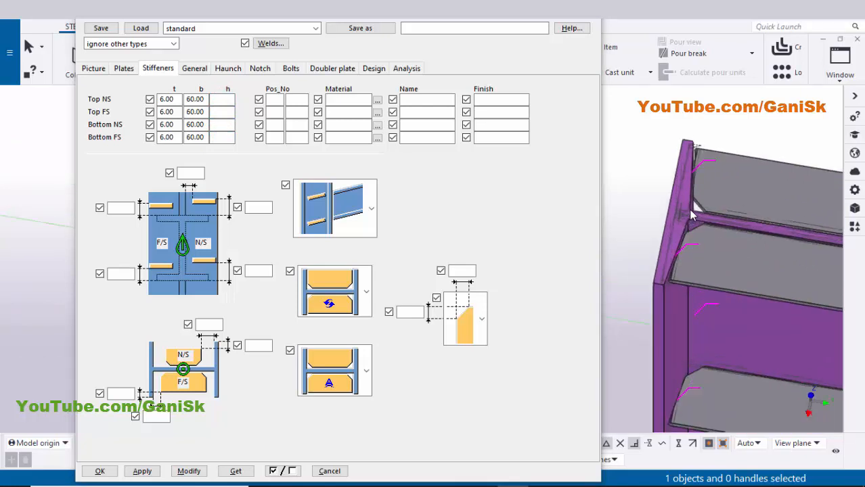
pyautogui.scroll(3, 692, 216)
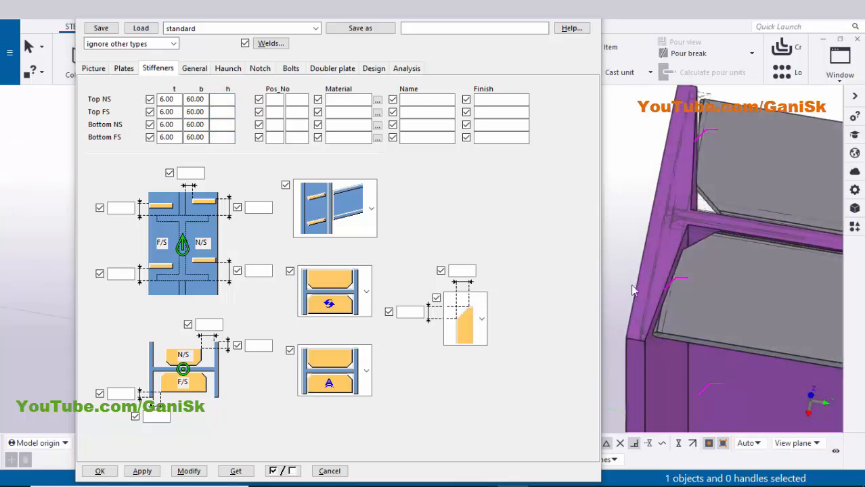
pyautogui.click(462, 270)
pyautogui.write('10')
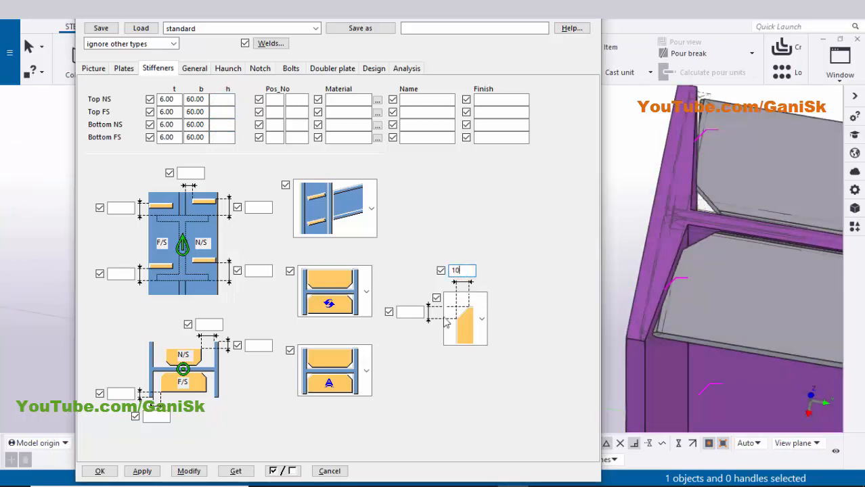
pyautogui.click(408, 311)
pyautogui.write('10')
pyautogui.click(192, 472)
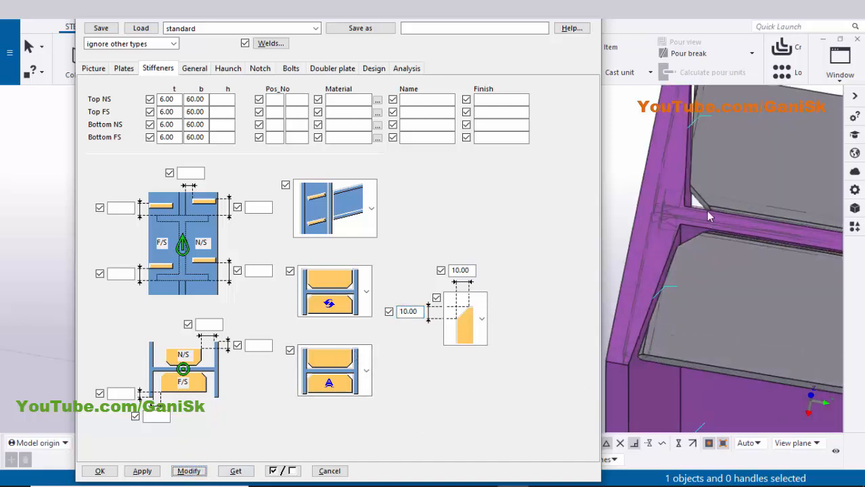
# Check the stiffened joint in the model, modify the connection again, then apply the settings and close the connection properties
pyautogui.scroll(-5, 672, 251)
pyautogui.moveTo(704, 312); pyautogui.dragTo(693, 238, button='middle')
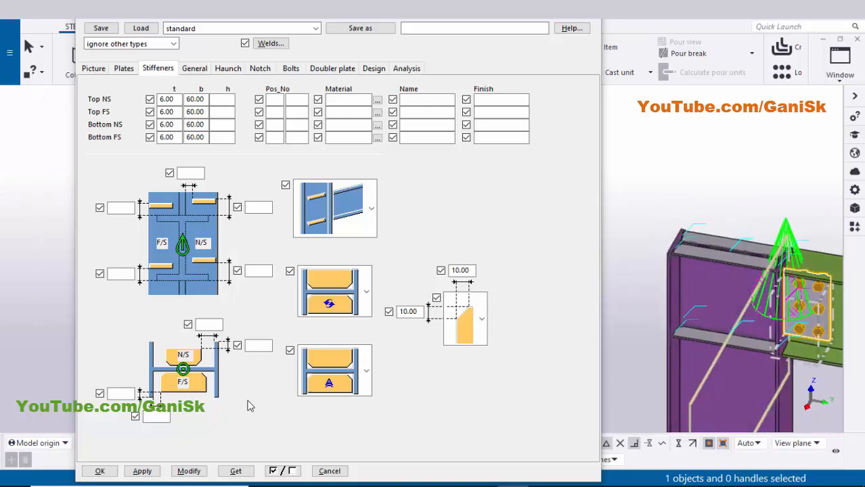
pyautogui.click(189, 470)
pyautogui.click(145, 472)
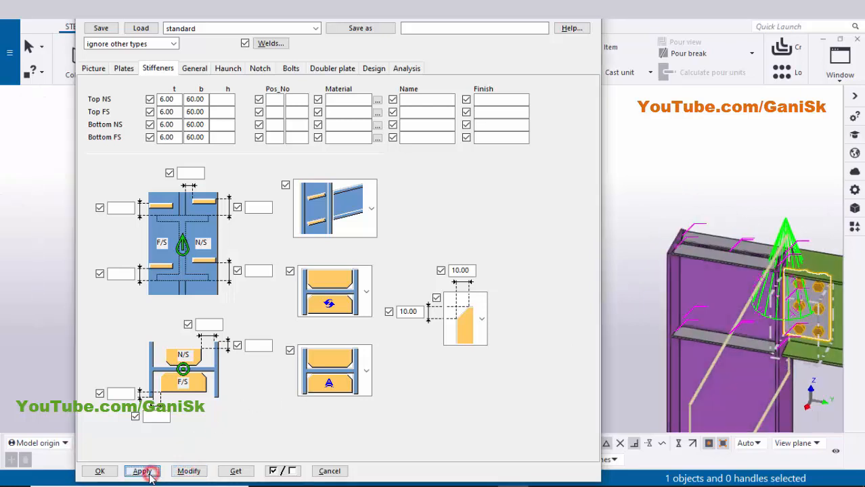
pyautogui.click(100, 471)
# Redraw the model view and bring the whole grid A frame into view
pyautogui.keyDown('ctrl'); pyautogui.moveTo(334, 398); pyautogui.dragTo(432, 192, button='middle'); pyautogui.keyUp('ctrl')
pyautogui.rightClick(419, 159)
pyautogui.click(444, 229)
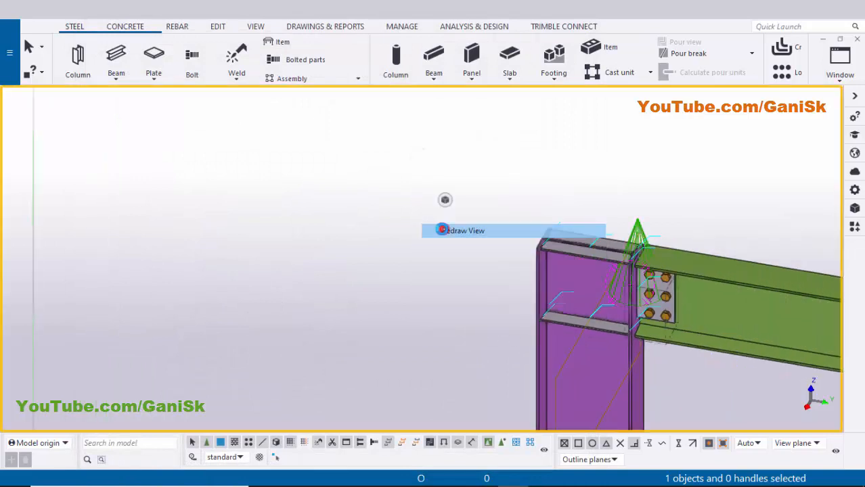
pyautogui.scroll(-6, 465, 241)
pyautogui.scroll(-4, 553, 237)
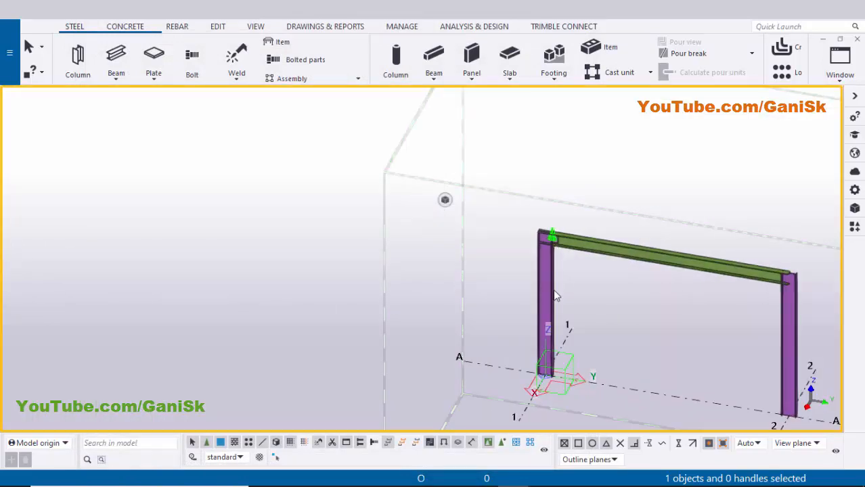
# Switch to the grid A elevation view, redraw it and bring the bolted joint at grid 1 into close view
pyautogui.click(840, 61)
pyautogui.click(821, 190)
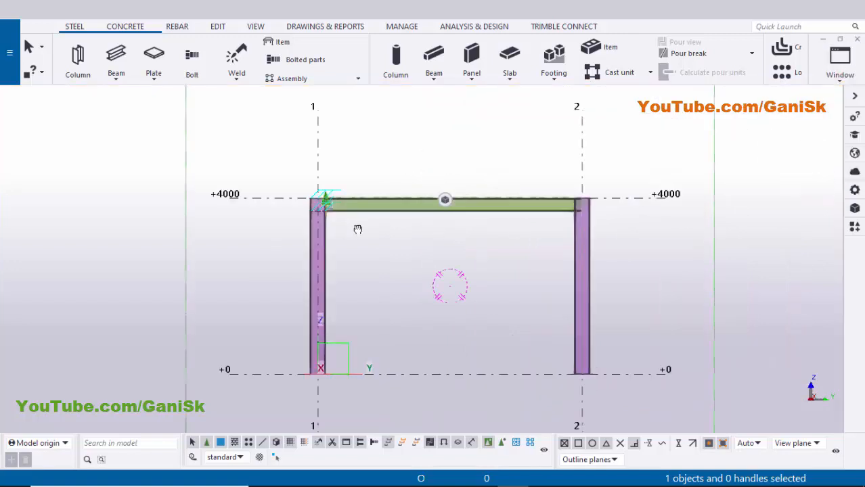
pyautogui.scroll(5, 345, 227)
pyautogui.scroll(3, 347, 227)
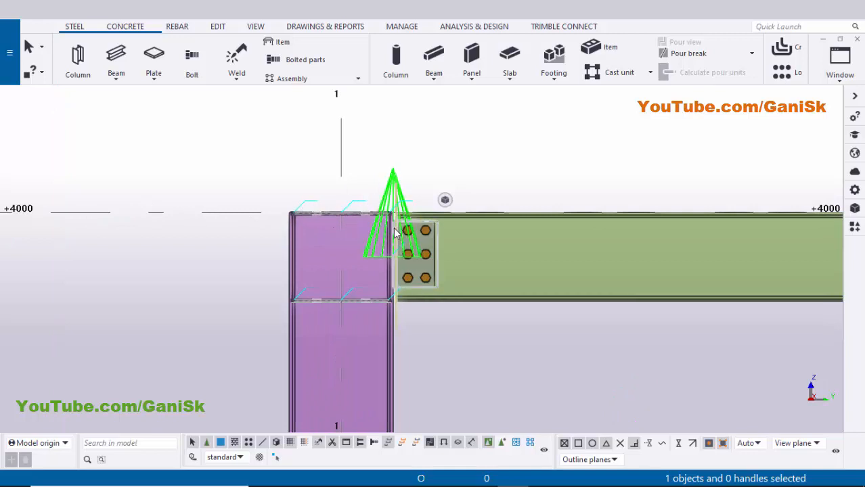
pyautogui.rightClick(542, 137)
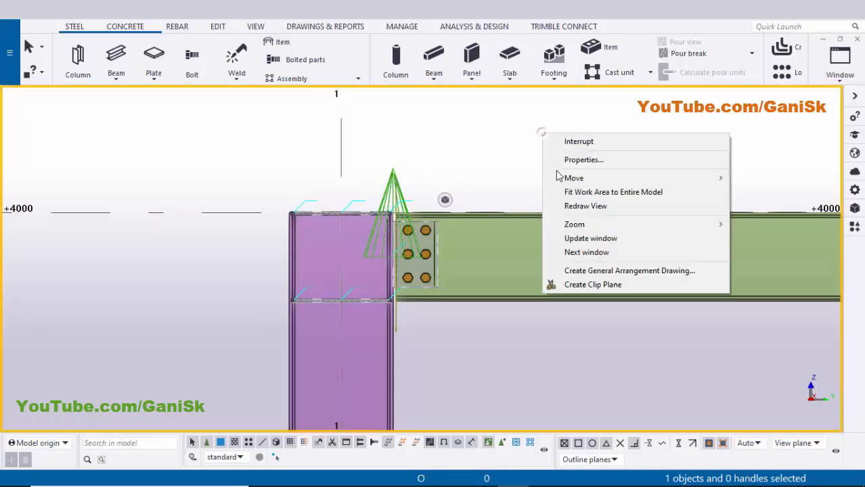
pyautogui.click(572, 205)
pyautogui.scroll(5, 402, 253)
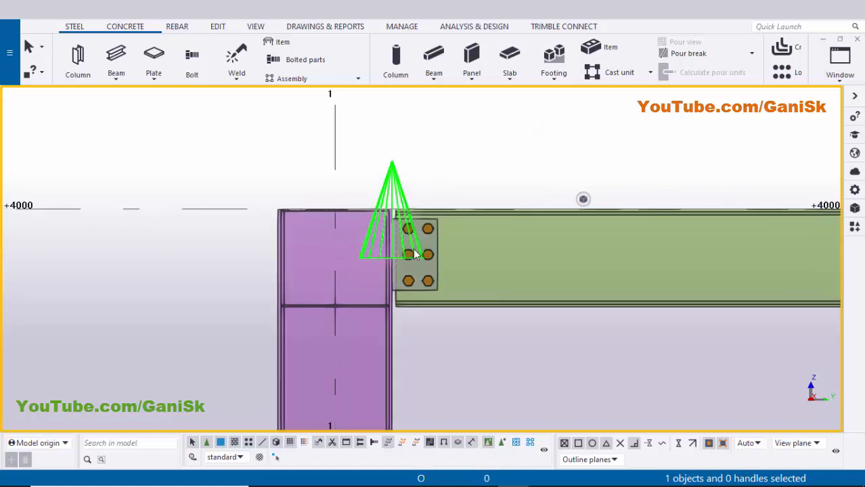
pyautogui.moveTo(456, 185); pyautogui.dragTo(453, 203, button='middle')
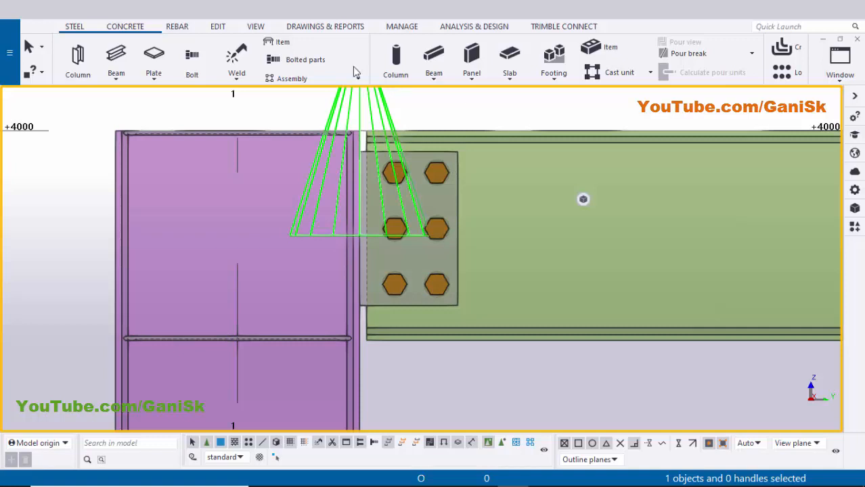
# Enable selection of objects inside components, measure the bolt spacing and edge distances of the shear plate, and end the measuring command
pyautogui.click(217, 26)
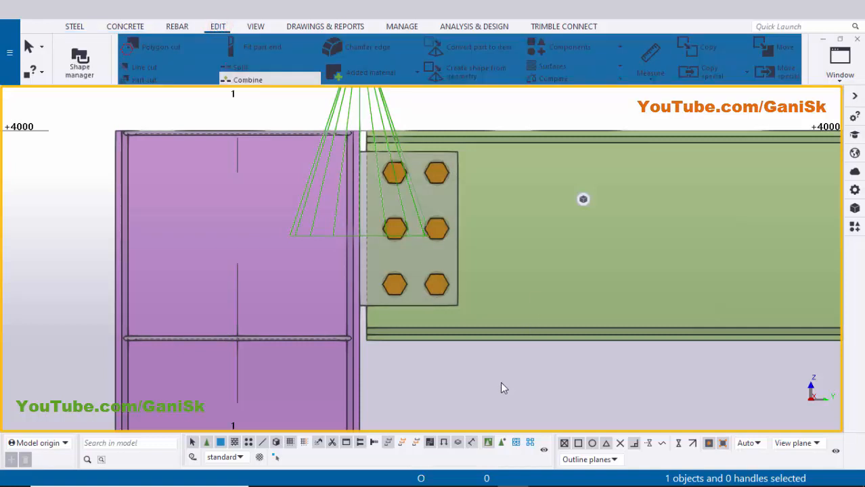
pyautogui.click(502, 443)
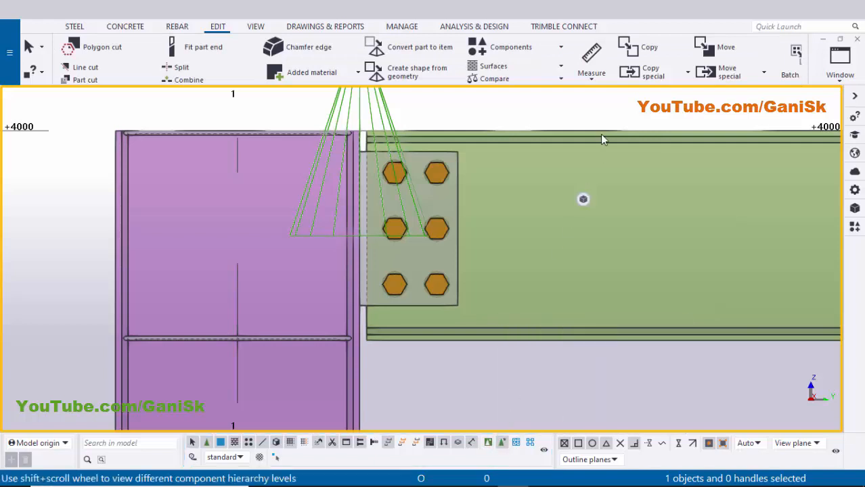
pyautogui.click(590, 79)
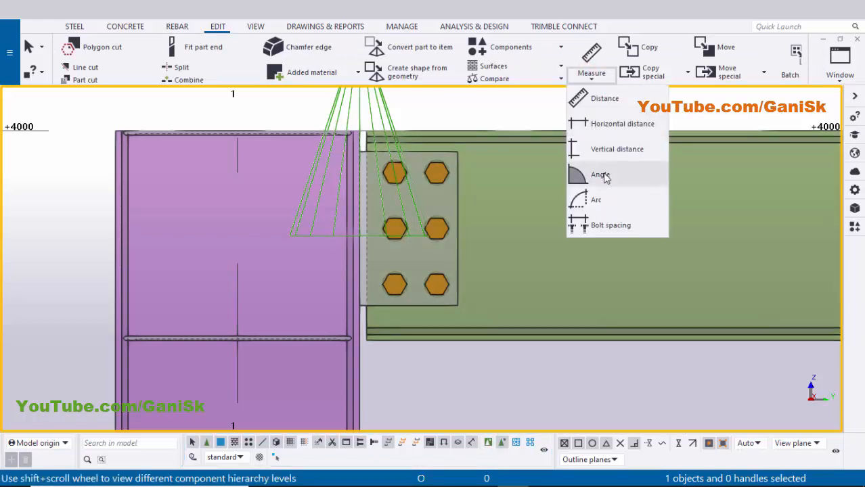
pyautogui.click(608, 228)
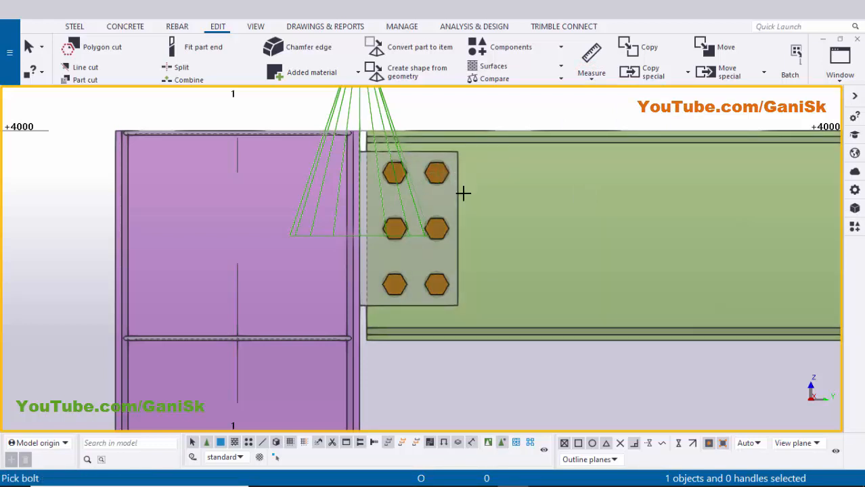
pyautogui.click(458, 195)
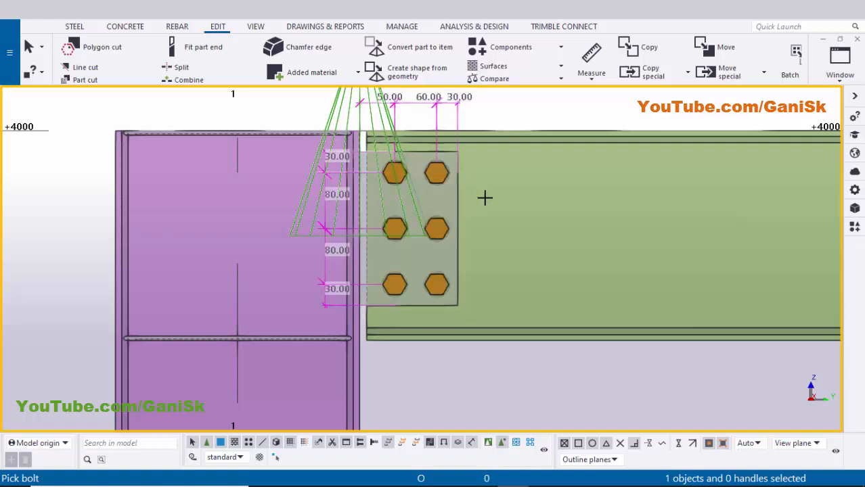
pyautogui.moveTo(486, 102); pyautogui.dragTo(554, 106, button='middle')
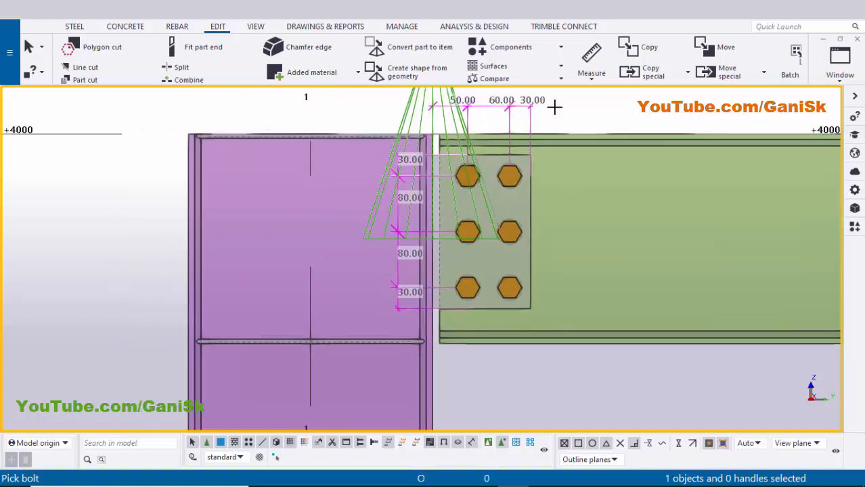
pyautogui.rightClick(556, 107)
pyautogui.click(569, 108)
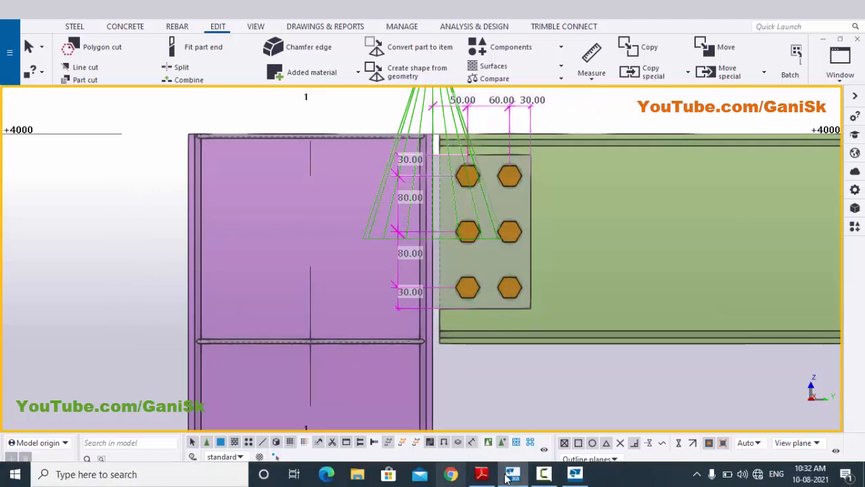
# Open the PDF connection detail in Adobe Reader, compare its bolt spacings and edge distances with the measured ones, and return to Tekla Structures
pyautogui.click(482, 475)
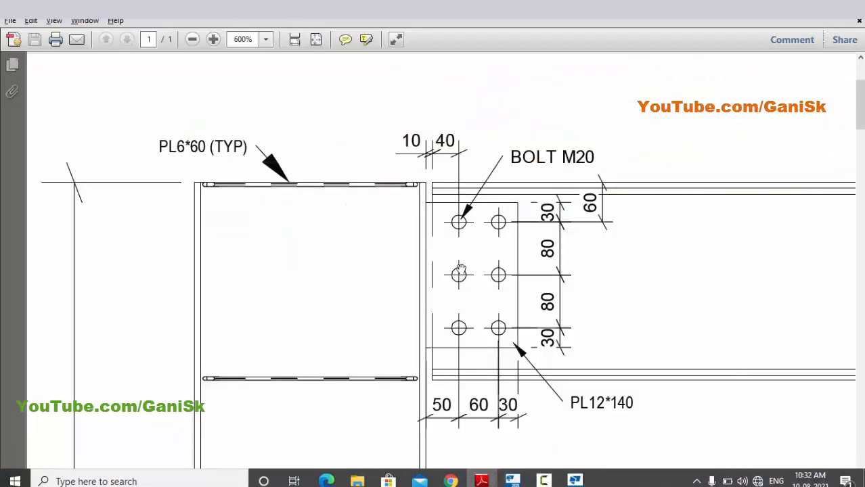
pyautogui.scroll(-2, 483, 358)
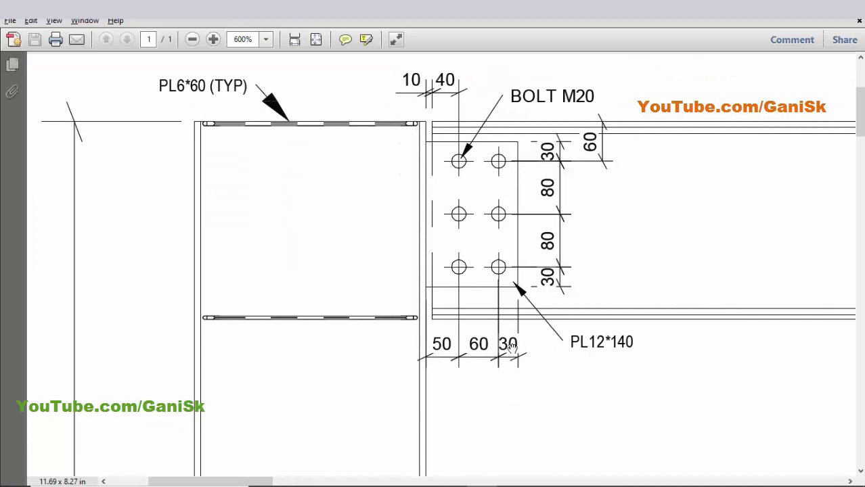
pyautogui.hotkey('alt', 'Tab')
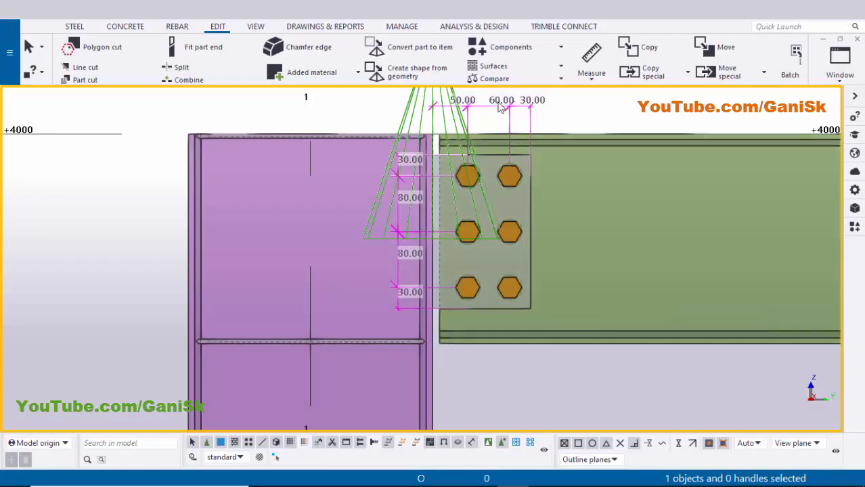
pyautogui.hotkey('alt', 'Tab')
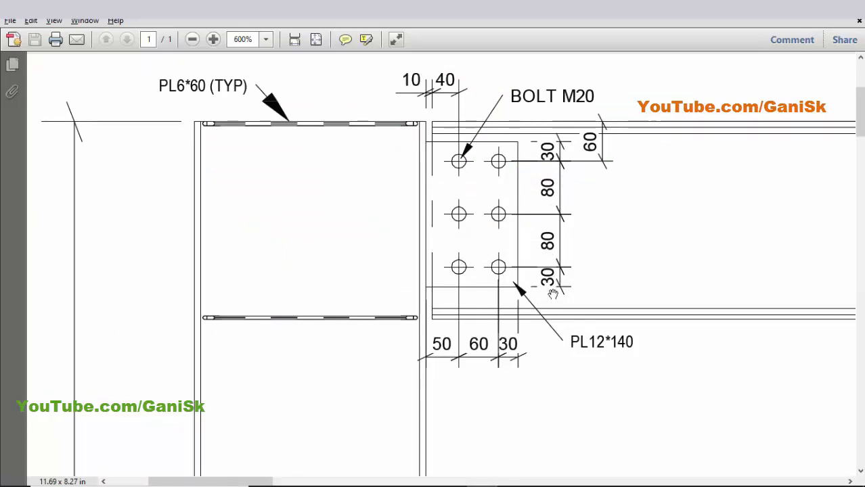
pyautogui.hotkey('alt', 'Tab')
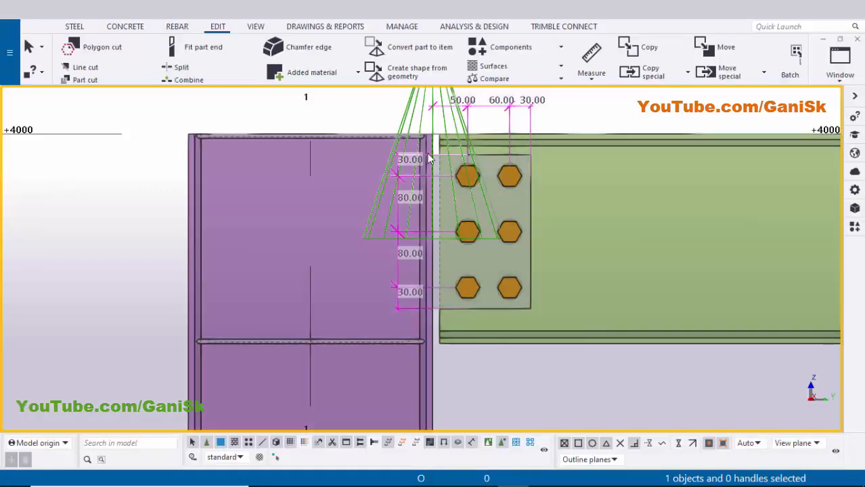
pyautogui.hotkey('alt', 'Tab')
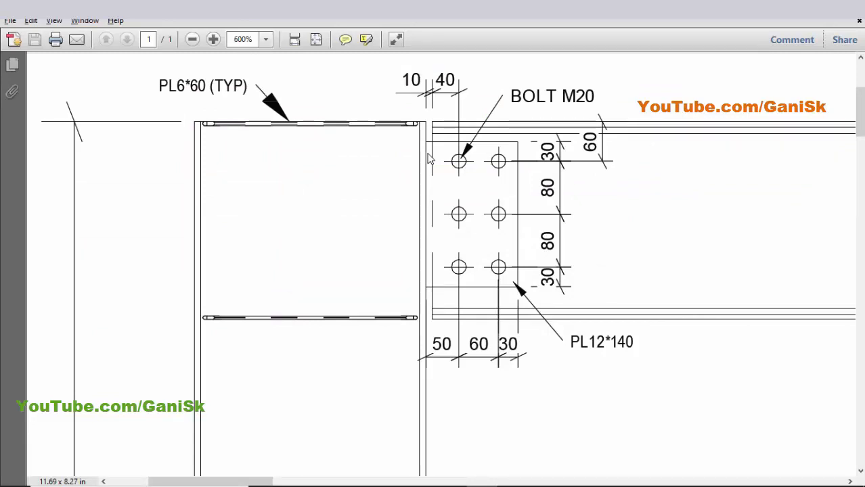
pyautogui.hotkey('alt', 'Tab')
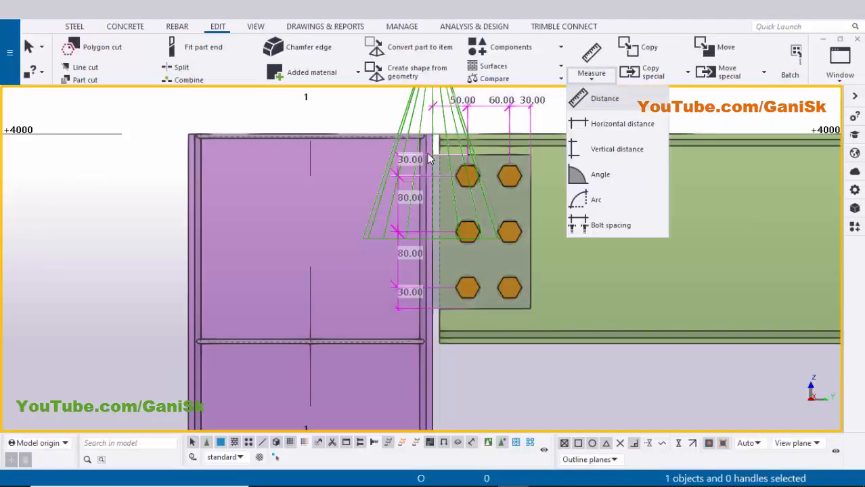
# Measure the vertical distance from the top bolt row to the top of the beam
pyautogui.click(618, 149)
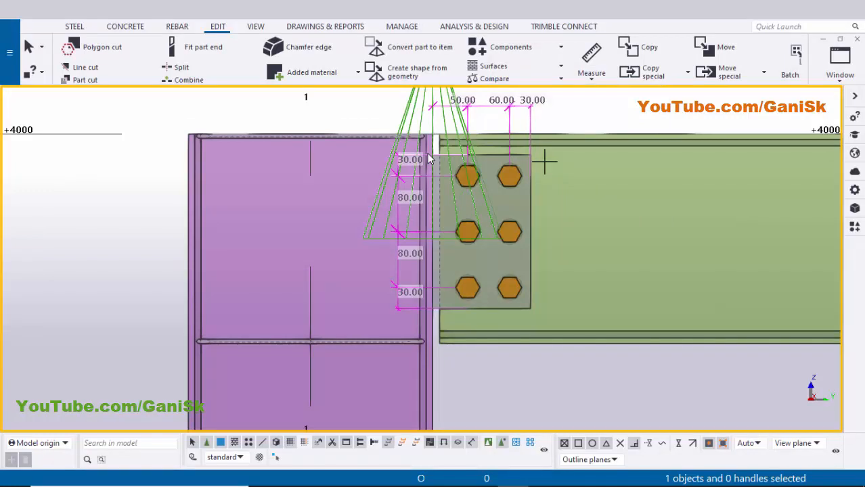
pyautogui.click(509, 176)
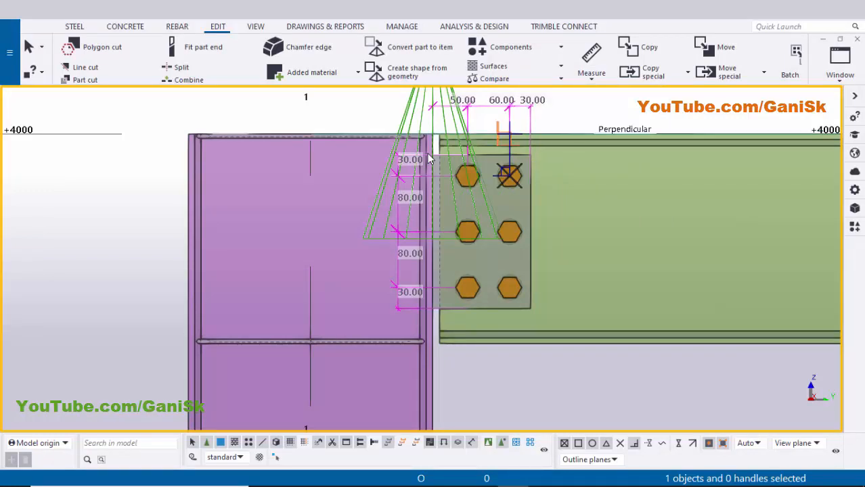
pyautogui.click(509, 132)
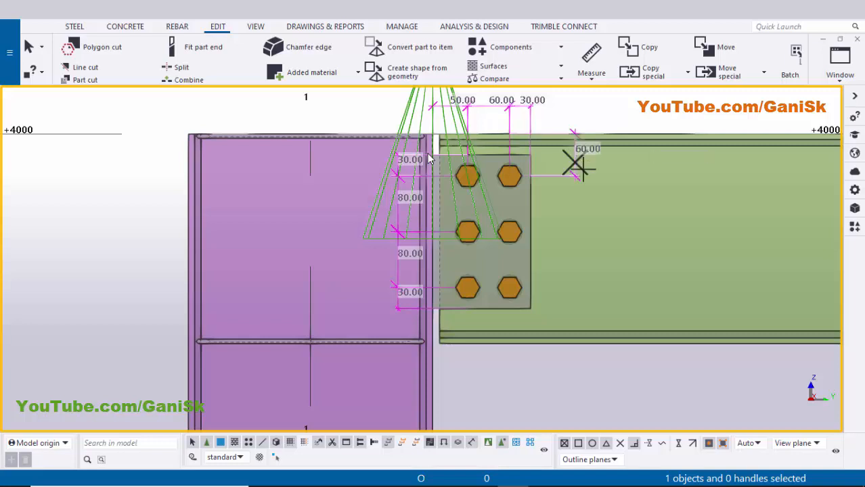
# Measure the horizontal gap between the column flange and the beam end, and compare it with the PDF detail
pyautogui.click(592, 76)
pyautogui.click(622, 124)
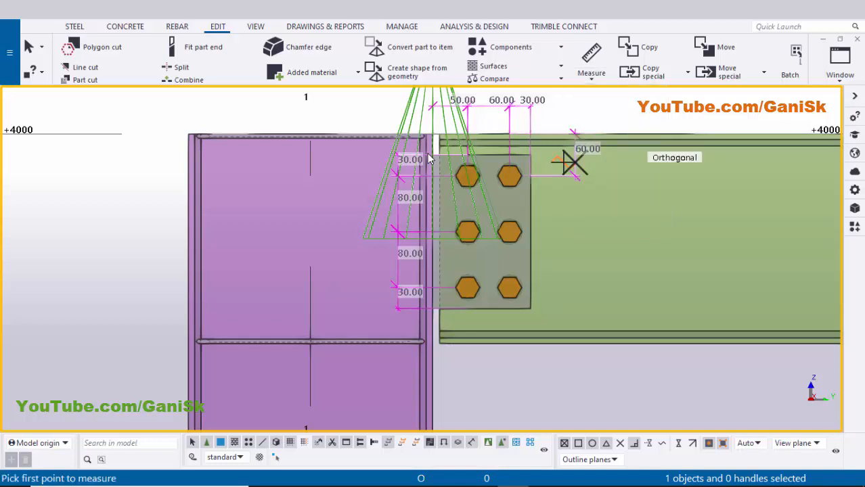
pyautogui.scroll(4, 434, 62)
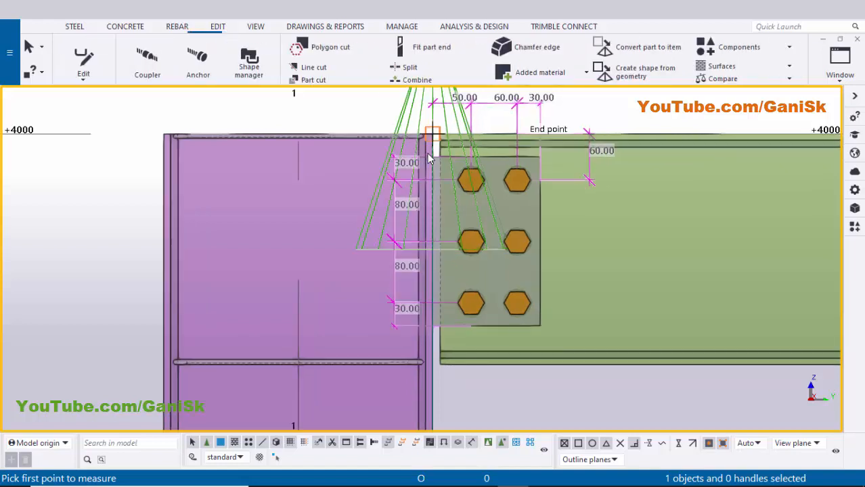
pyautogui.scroll(5, 428, 158)
pyautogui.scroll(5, 427, 158)
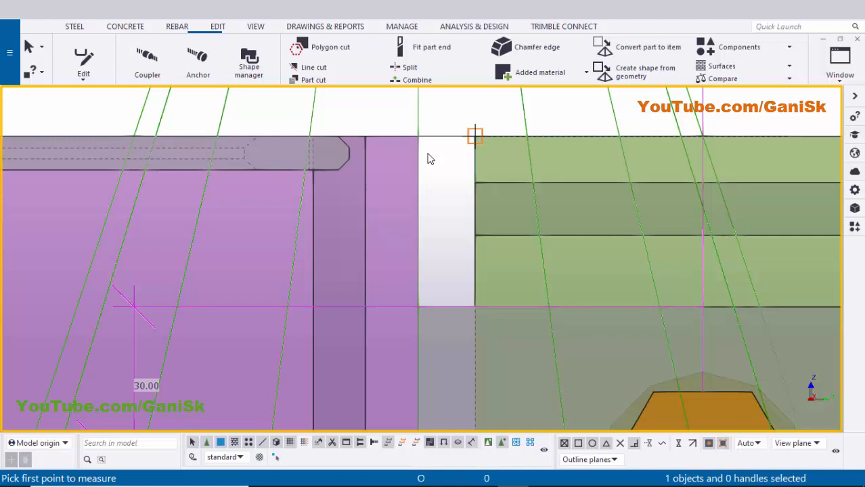
pyautogui.click(428, 158)
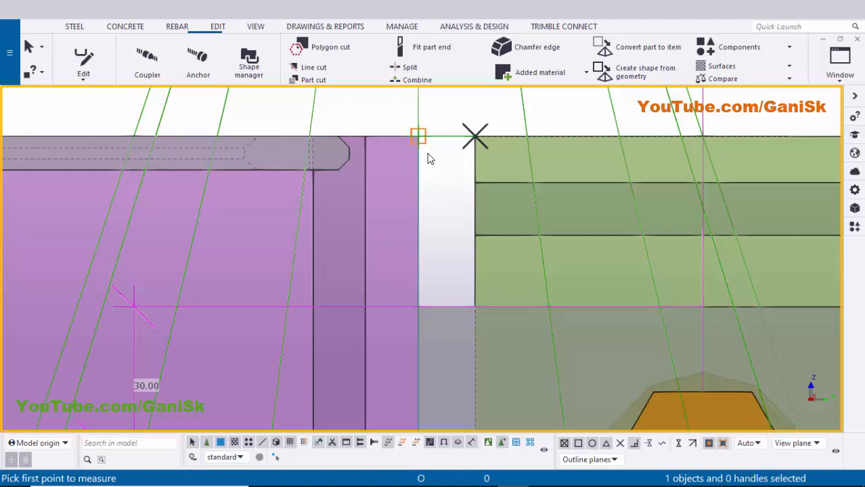
pyautogui.click(428, 159)
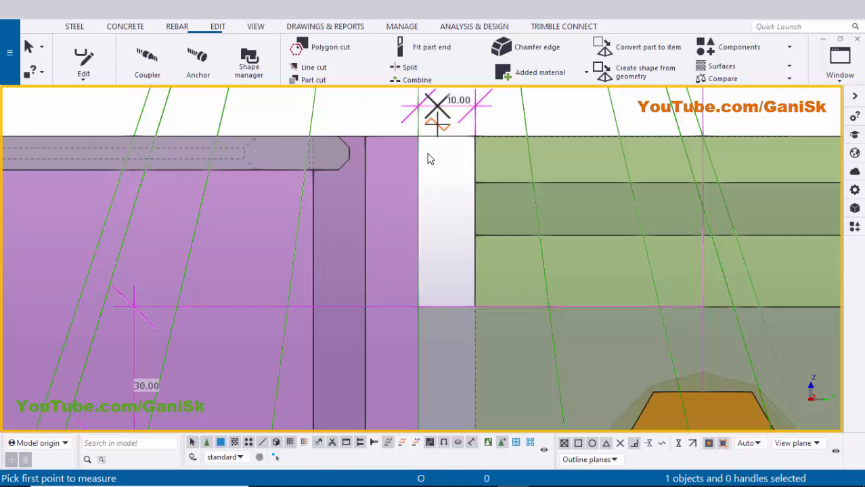
pyautogui.hotkey('alt', 'Tab')
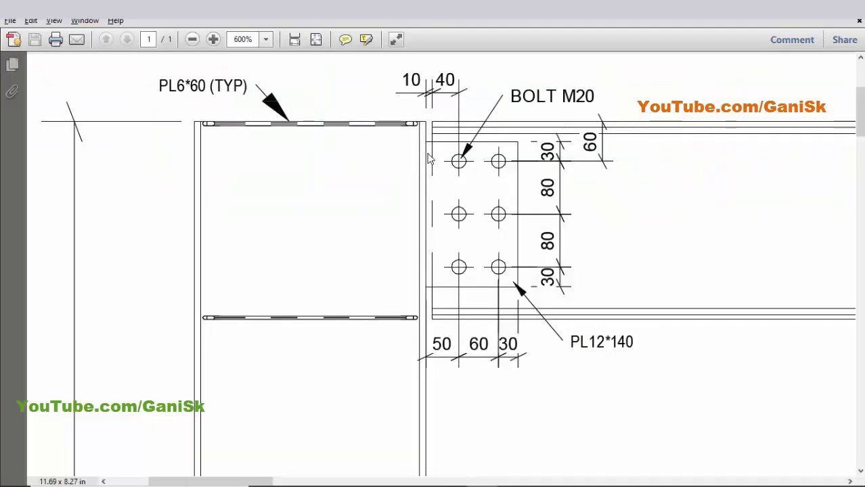
pyautogui.hotkey('alt', 'Tab')
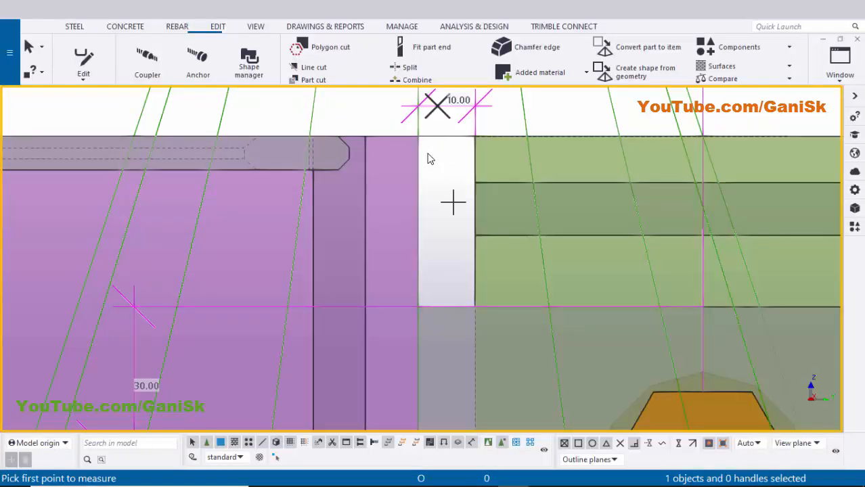
# End the measuring command and redraw the view to clear the temporary dimensions at the joint
pyautogui.scroll(-6, 453, 202)
pyautogui.rightClick(532, 120)
pyautogui.click(555, 128)
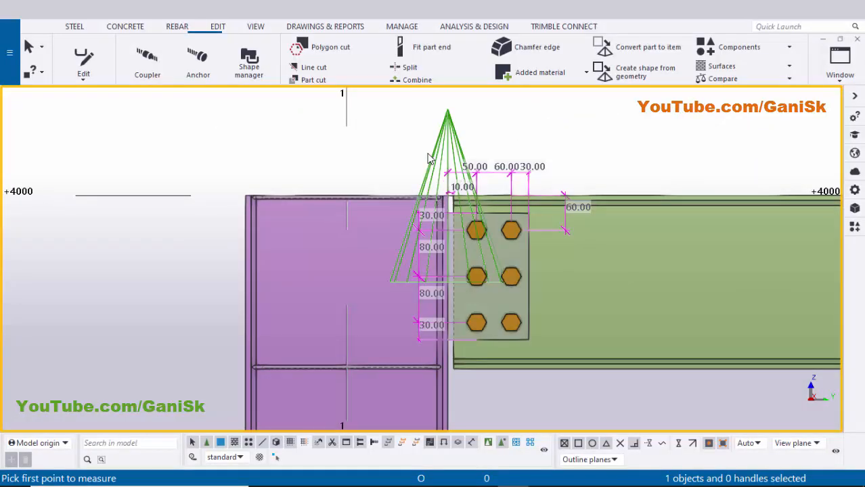
pyautogui.rightClick(554, 117)
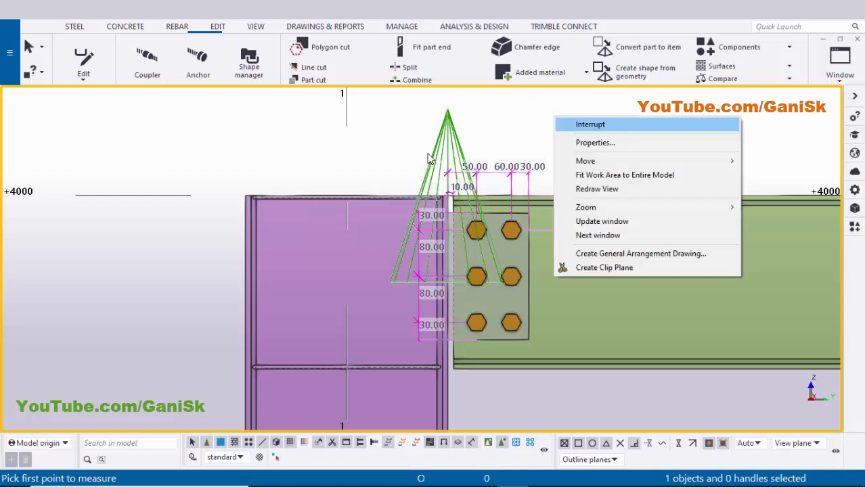
pyautogui.click(597, 189)
# Switch back to the 3D view and examine the stiffened, bolted beam-to-column joint at grid 1 up close
pyautogui.click(840, 66)
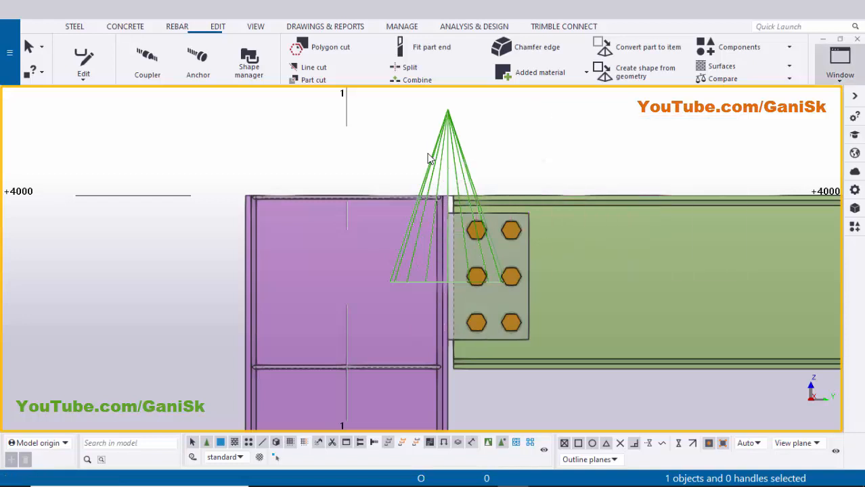
pyautogui.click(770, 168)
pyautogui.scroll(2, 538, 245)
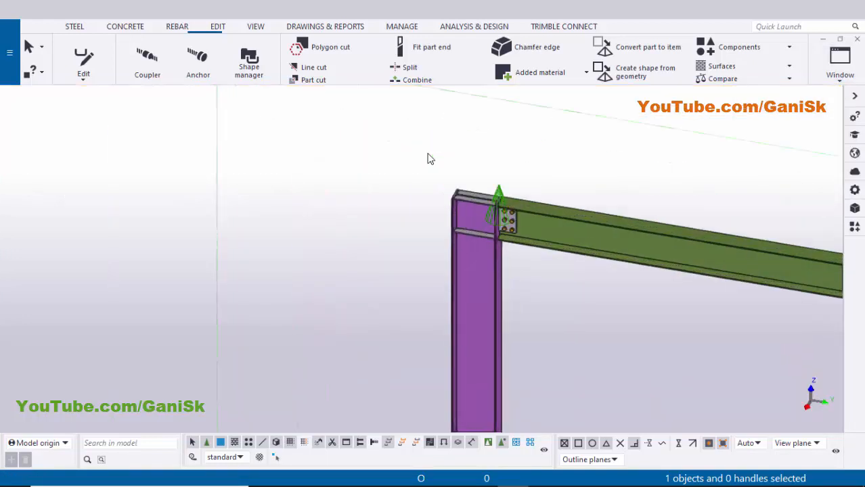
pyautogui.scroll(3, 427, 159)
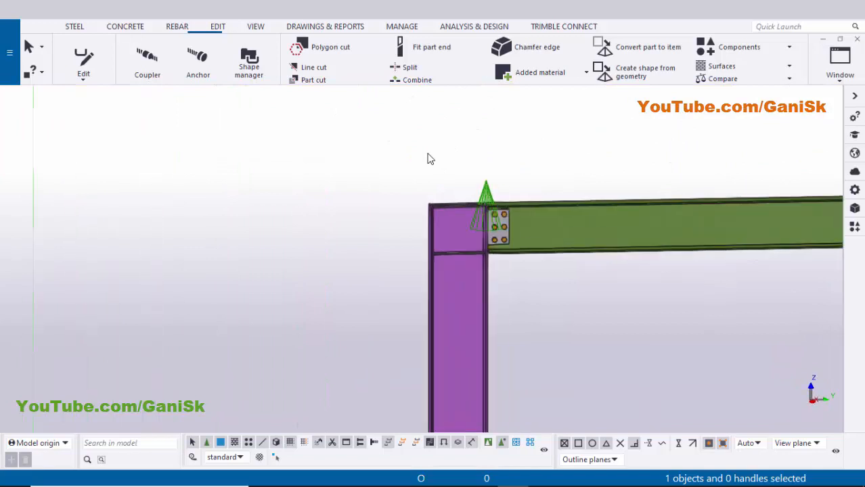
pyautogui.scroll(2, 427, 159)
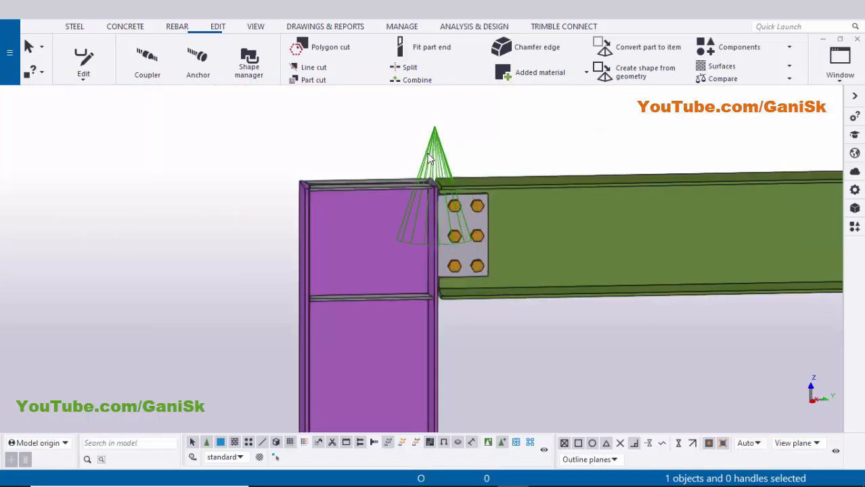
# Check the modelled joint against the PDF connection detail once more and return to the 3D model view
pyautogui.hotkey('alt', 'Tab')
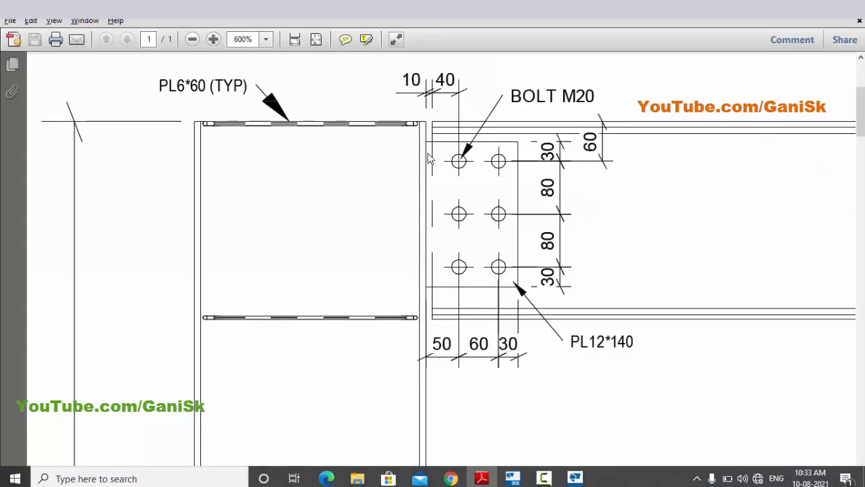
pyautogui.hotkey('alt', 'Tab')
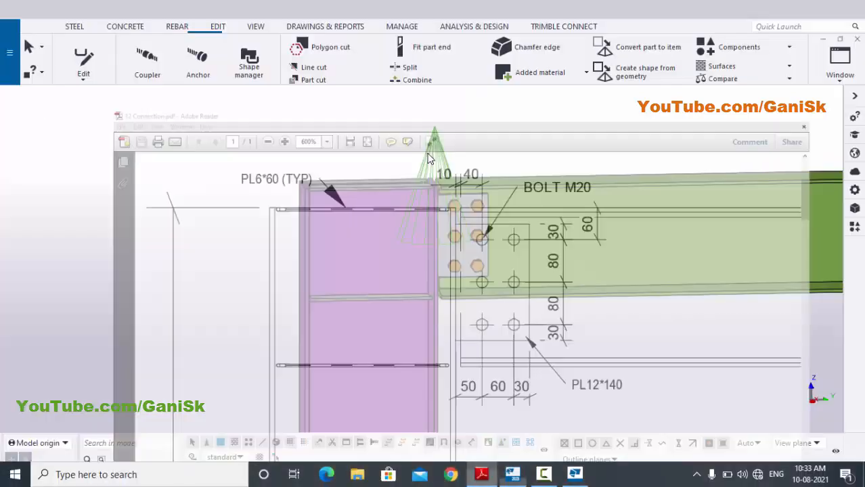
pyautogui.scroll(-2, 427, 159)
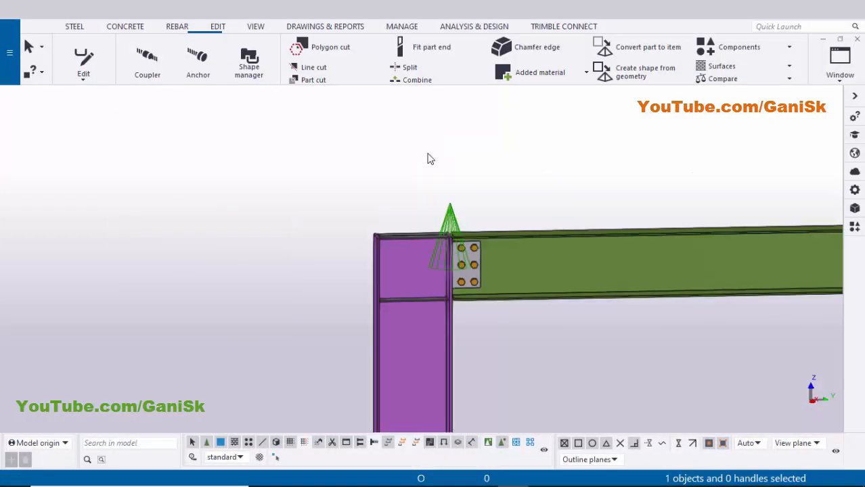